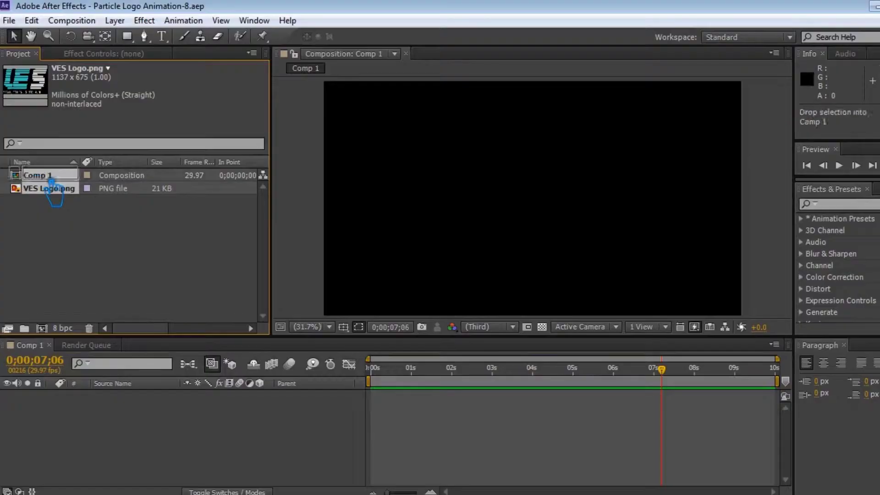
- Drop VES Logo.png into Comp 1, scale the layer to 75%, and save
drag(52, 181, 52, 178)
text(75)
key(Return)
click(299, 460)
key(ctrl+s)
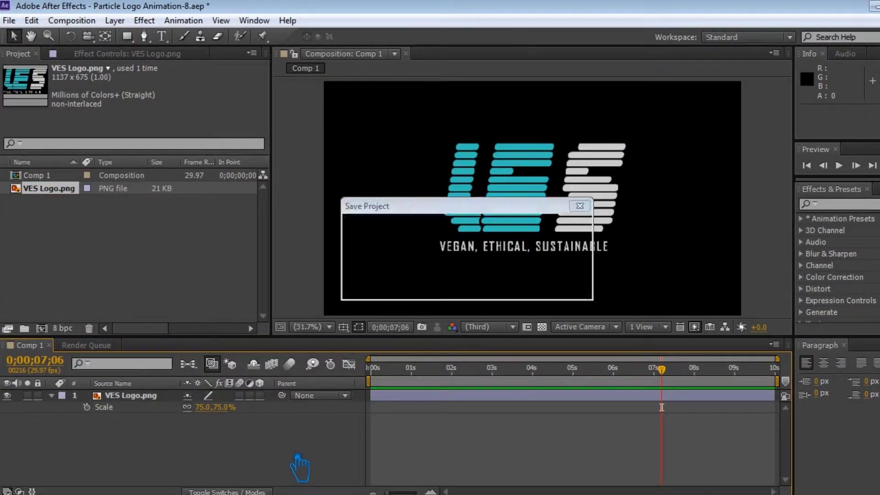
- Duplicate the logo layer and apply Linear Wipe to the top copy
key(u)
click(129, 400)
key(ctrl+d)
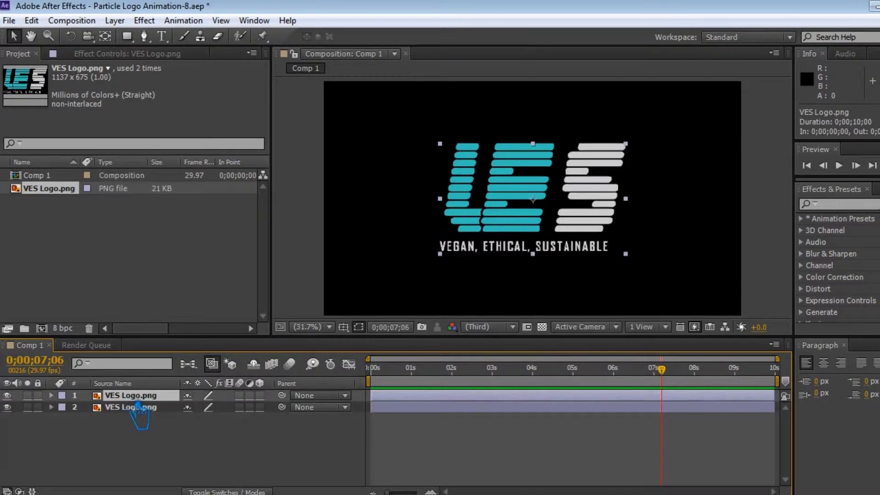
right_click(132, 408)
click(860, 213)
text(linear)
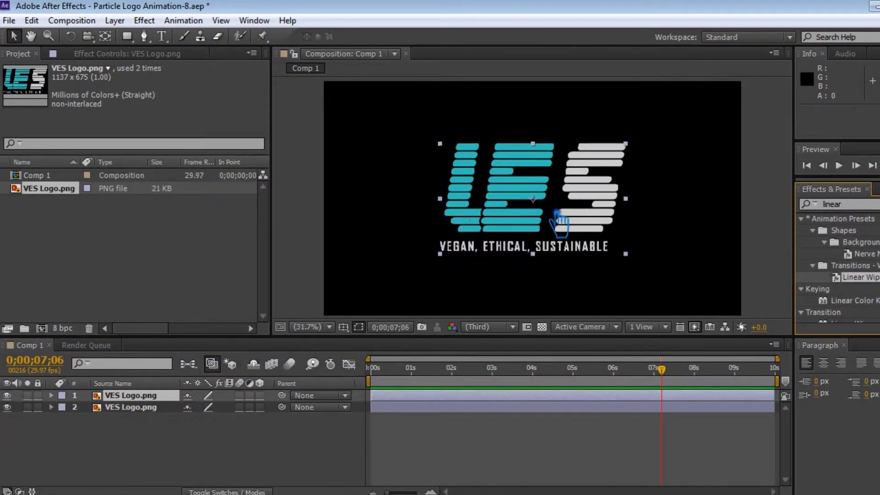
drag(861, 277, 532, 197)
- Keyframe Transition Completion to 0% at 5 seconds and set Wipe Angle to -90°
drag(637, 372, 576, 373)
key(ctrl+s)
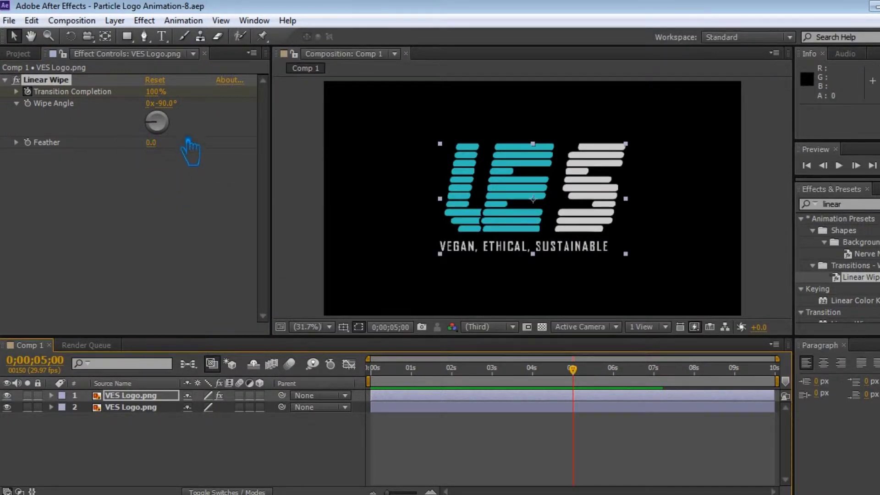
drag(169, 101, 114, 114)
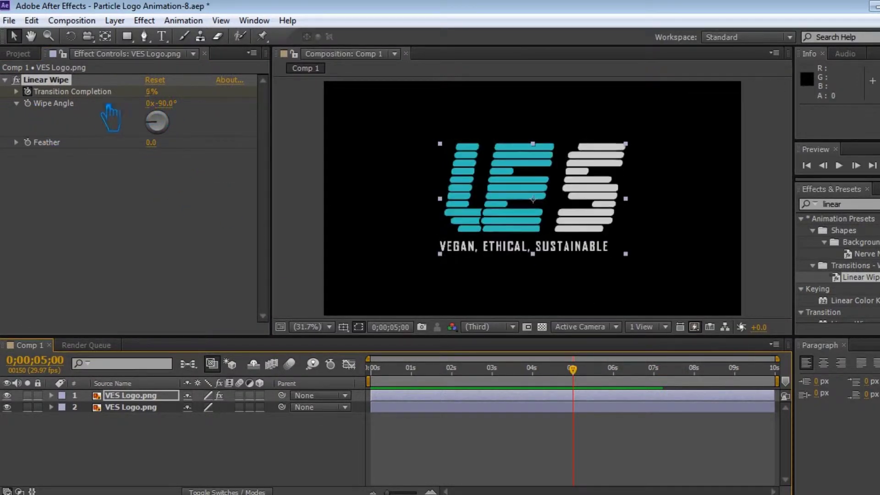
click(7, 407)
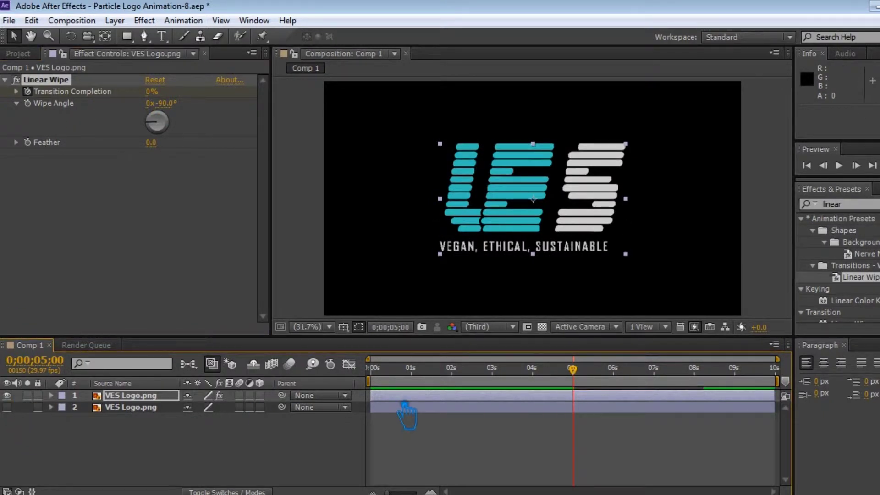
key(ctrl+z)
key(Home)
drag(158, 105, 113, 117)
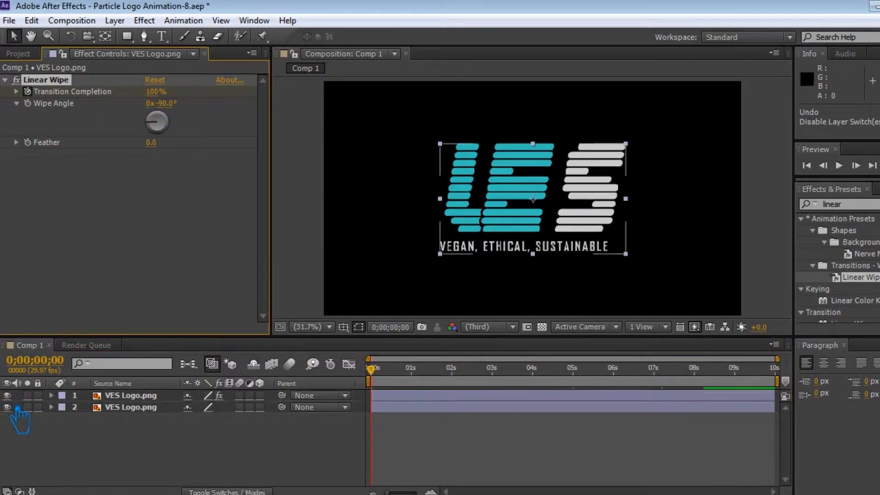
drag(393, 392, 580, 395)
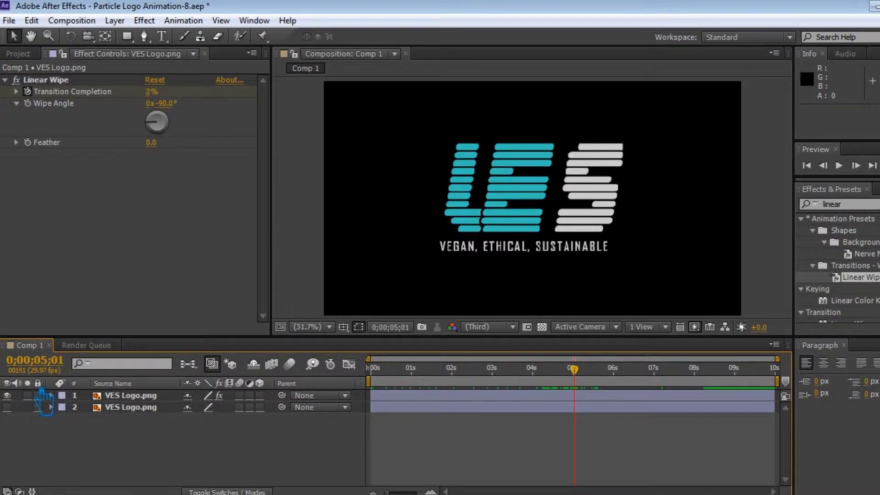
- Set the top layer's Linear Wipe Transition Completion to 0% at 5 seconds and save
click(77, 401)
click(51, 395)
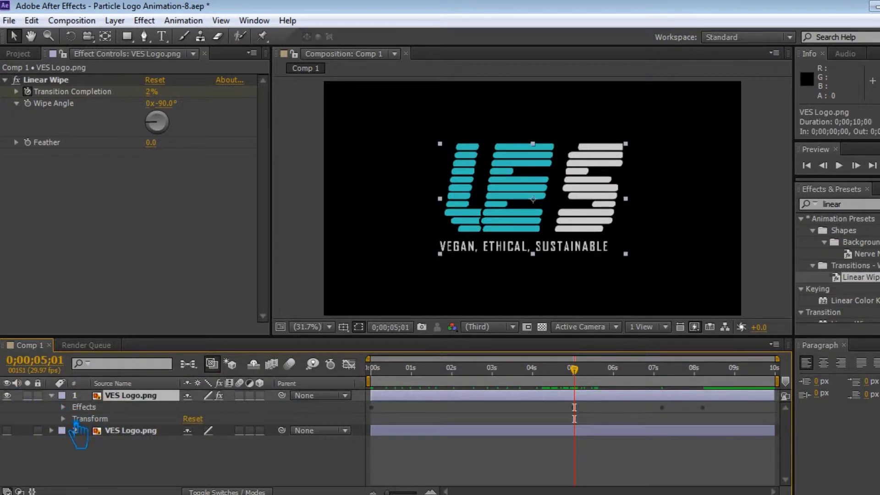
click(64, 408)
click(75, 419)
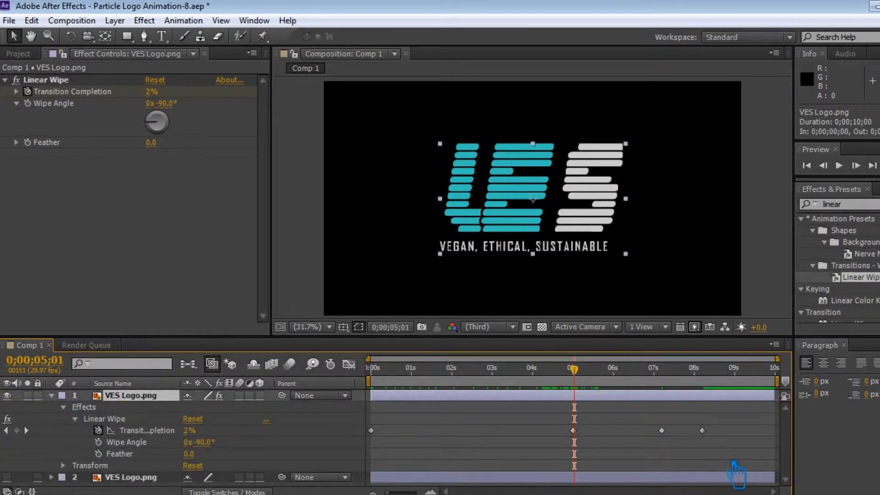
drag(639, 430, 574, 430)
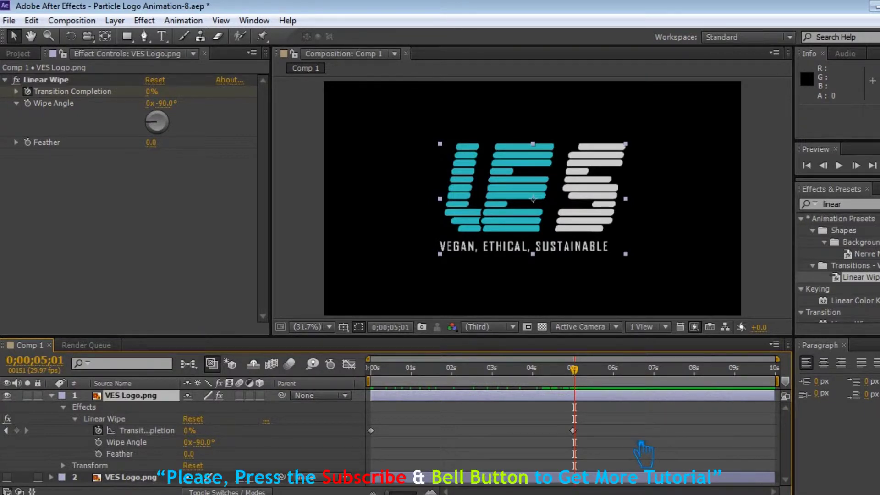
key(Page_Up)
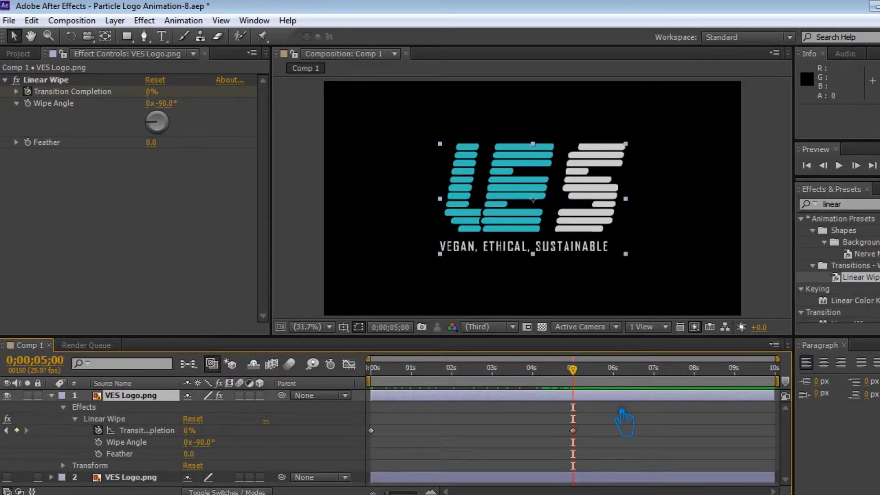
click(52, 395)
key(ctrl+s)
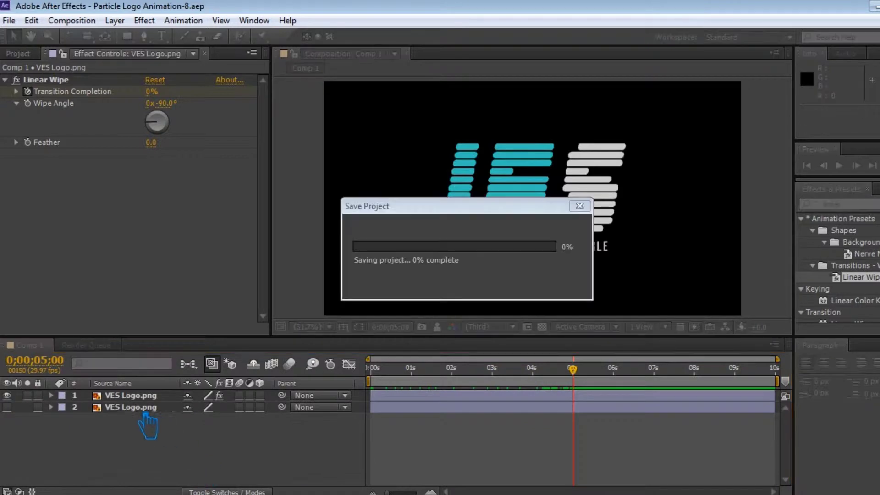
- Scrub through the wipe animation, then select the lower logo layer and clear the effects search
click(52, 407)
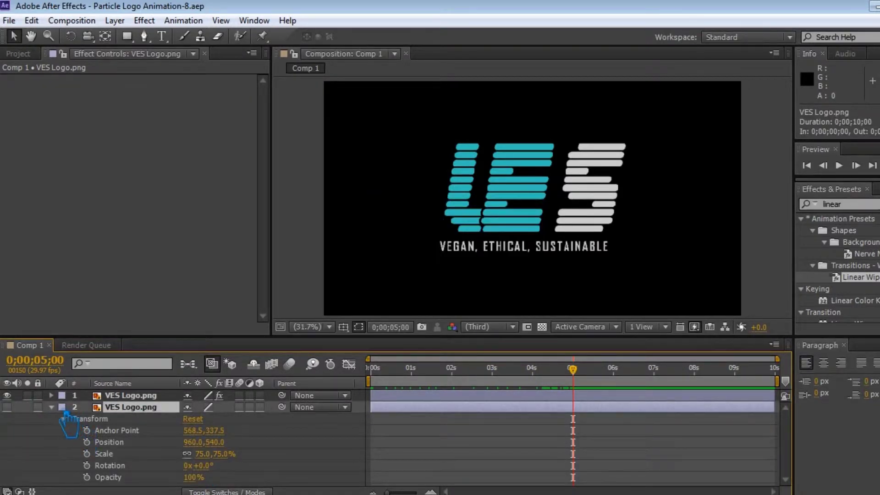
click(51, 407)
click(136, 433)
click(129, 398)
mouse_move(588, 385)
mouse_down()
mouse_move(402, 388)
mouse_move(560, 393)
mouse_move(588, 403)
mouse_up()
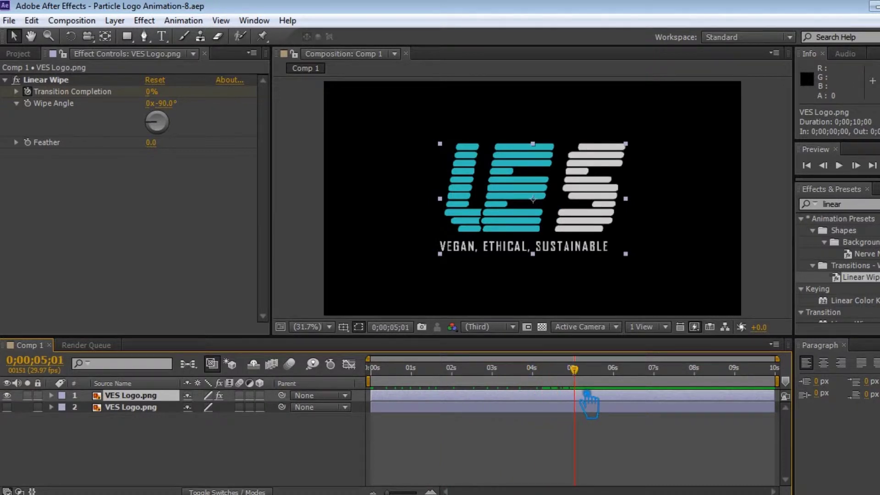
click(129, 408)
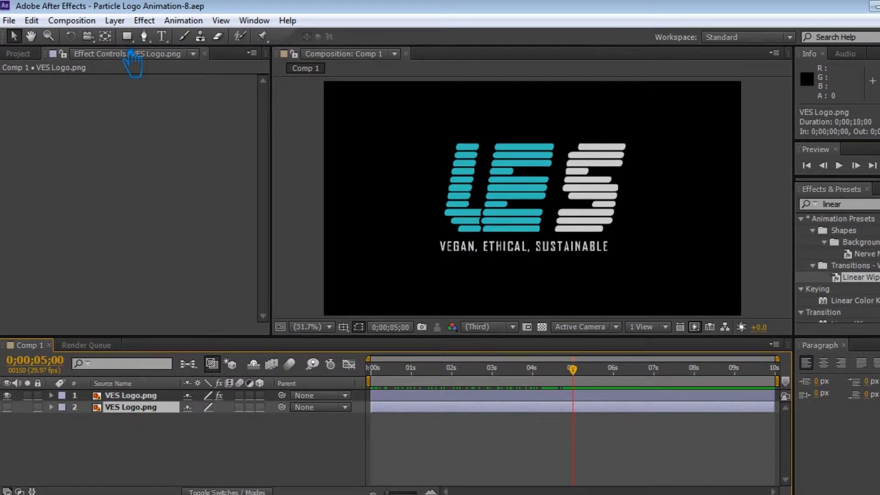
click(147, 408)
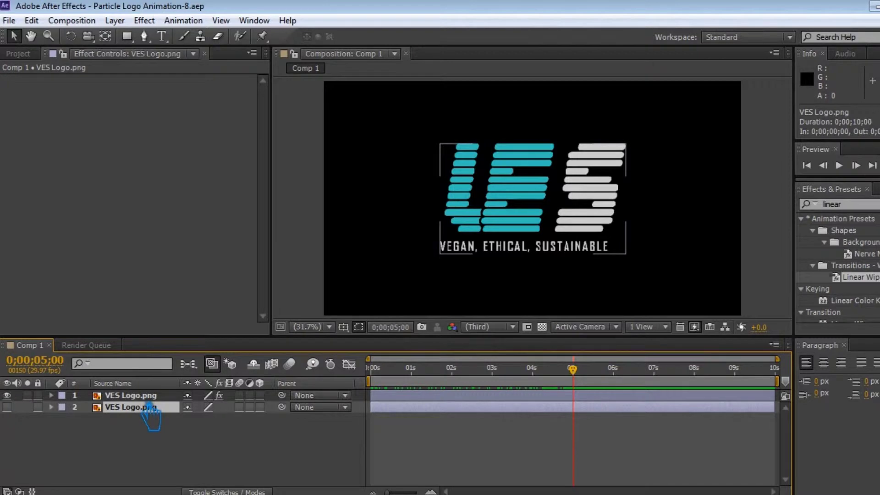
click(849, 205)
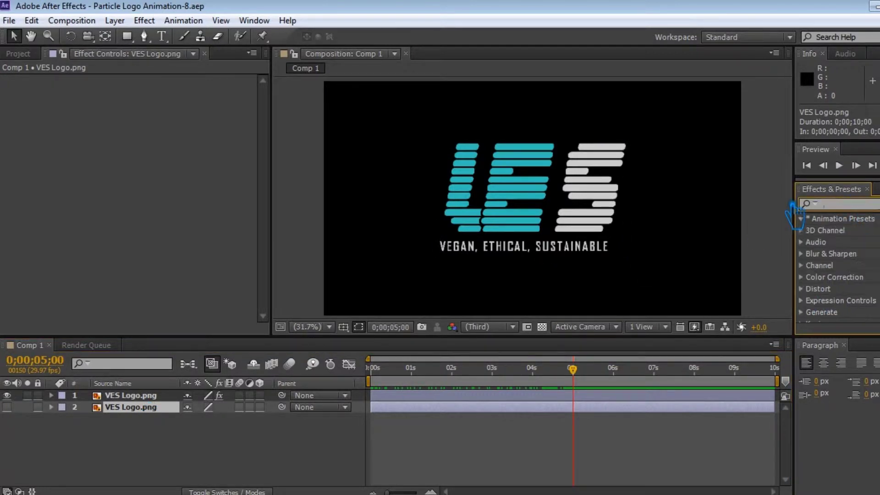
drag(795, 213, 131, 395)
- Hide the top logo layer and draw a tall thin rectangle mask at the lower copy's right edge
click(7, 395)
click(7, 407)
click(133, 43)
mouse_move(651, 296)
mouse_down()
mouse_move(619, 96)
mouse_move(636, 106)
mouse_up()
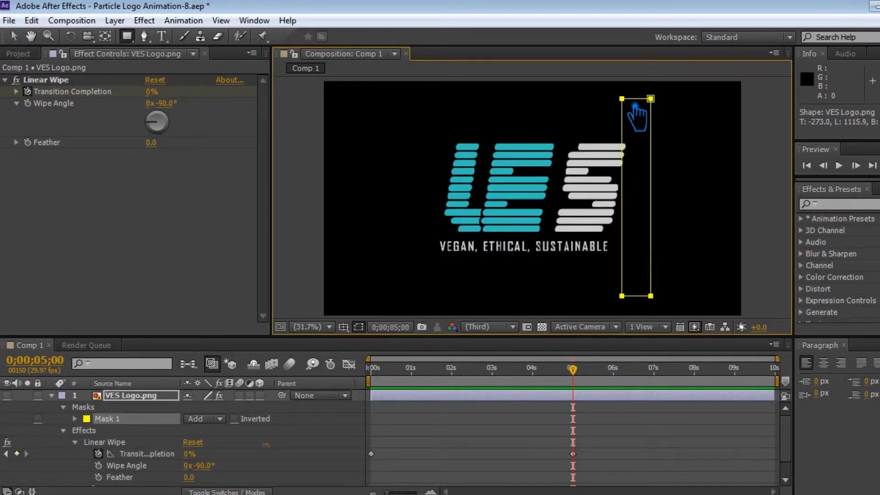
click(63, 406)
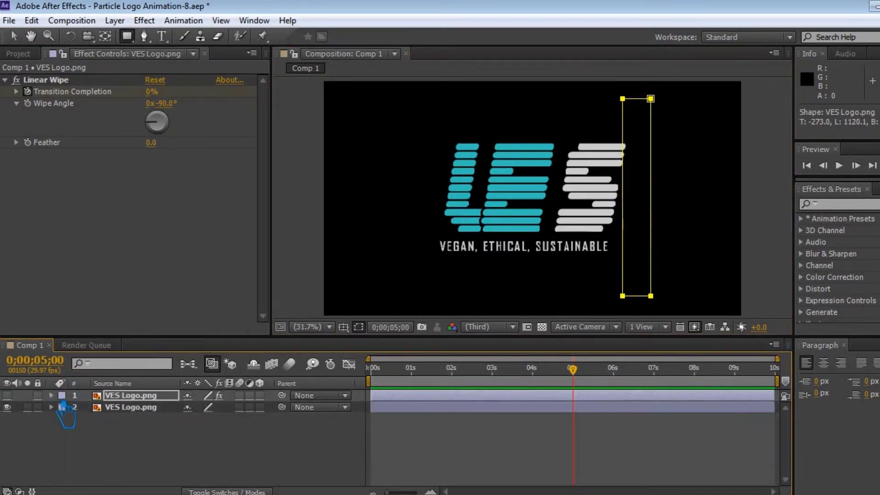
click(137, 408)
mouse_move(680, 284)
mouse_down()
mouse_move(595, 122)
mouse_move(642, 102)
mouse_up()
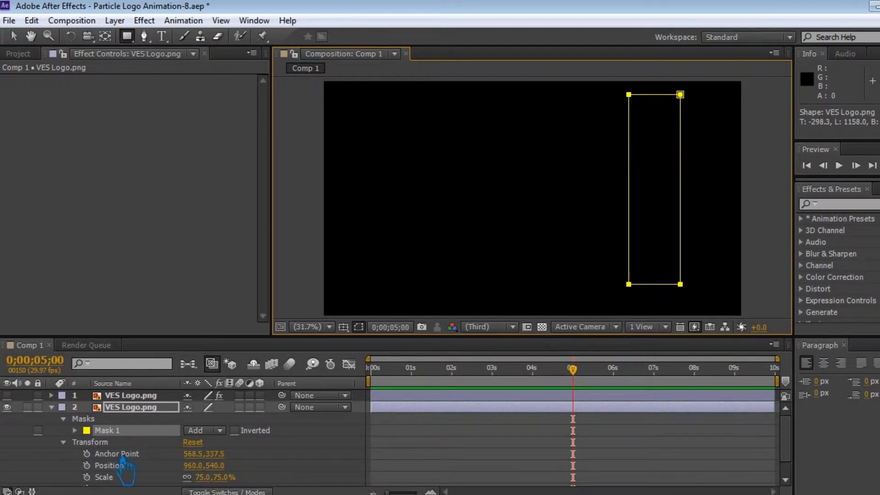
click(74, 431)
- Keyframe the mask path at 5 seconds, move the mask to the frame's left at 0 seconds, and save
click(98, 442)
key(Home)
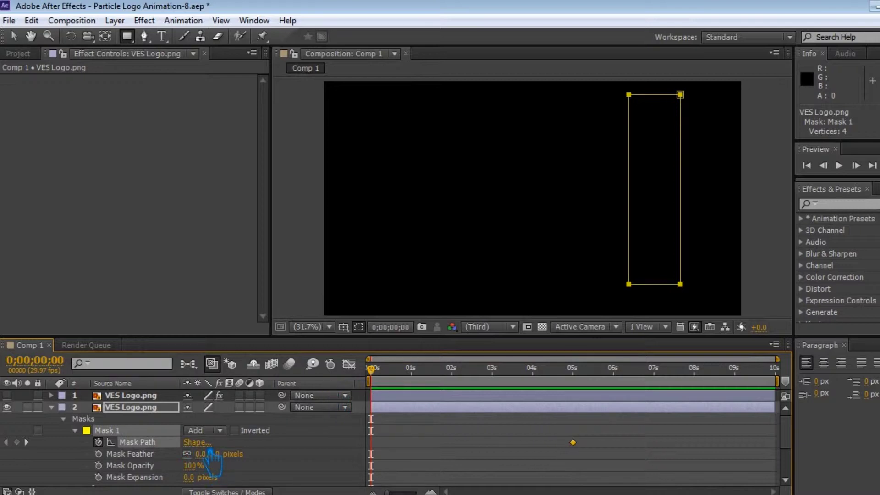
key(v)
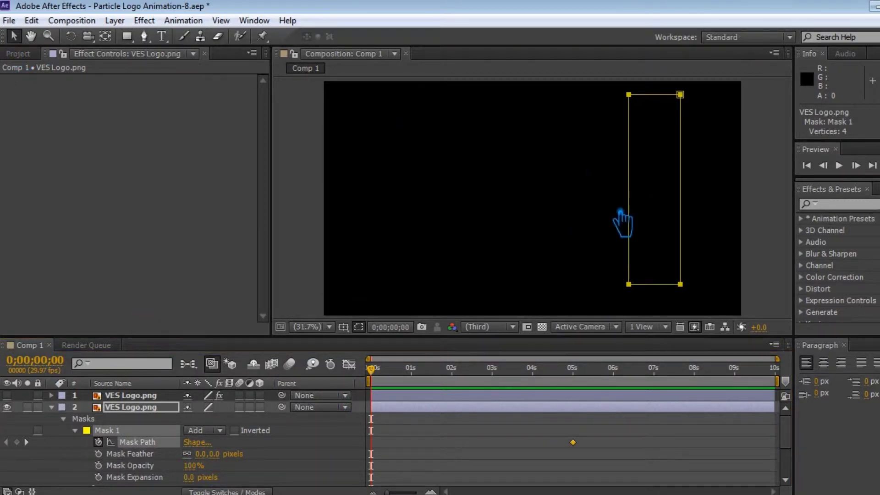
drag(642, 215, 400, 221)
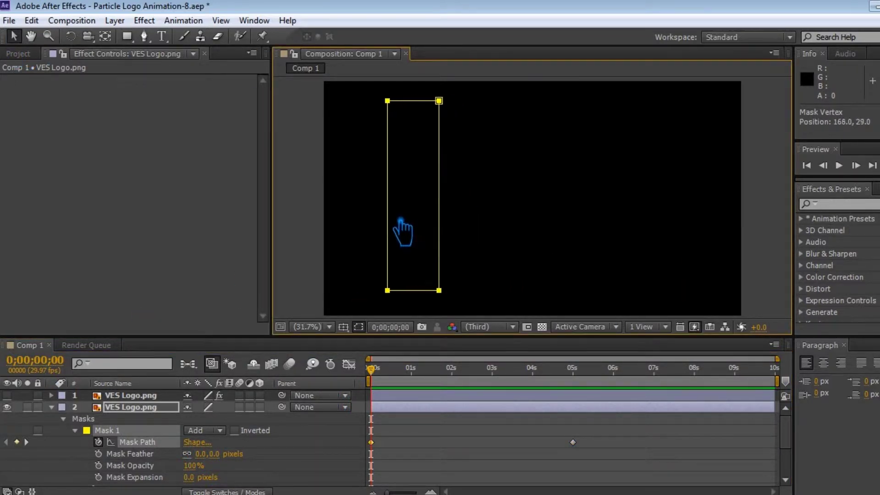
drag(372, 369, 612, 402)
key(ctrl+s)
- Set the mask feather to 60 pixels and check the mask corners at the 5-second keyframe
click(214, 455)
text(0)
key(Return)
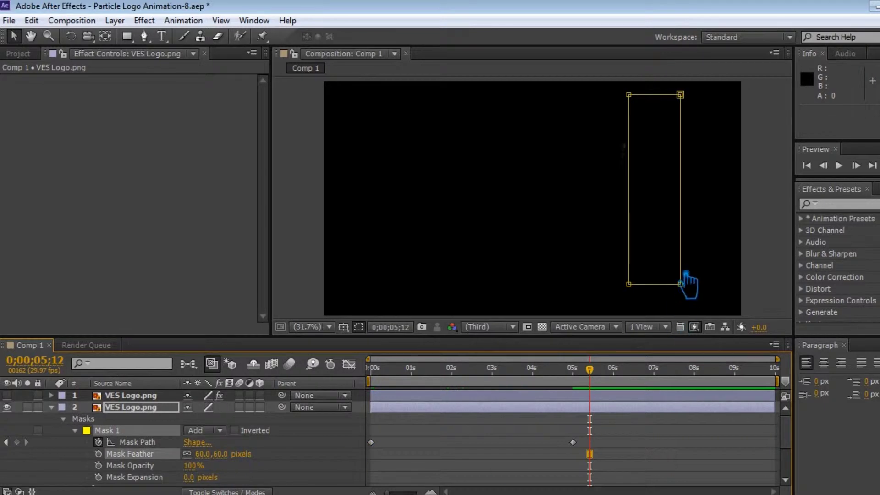
key(j)
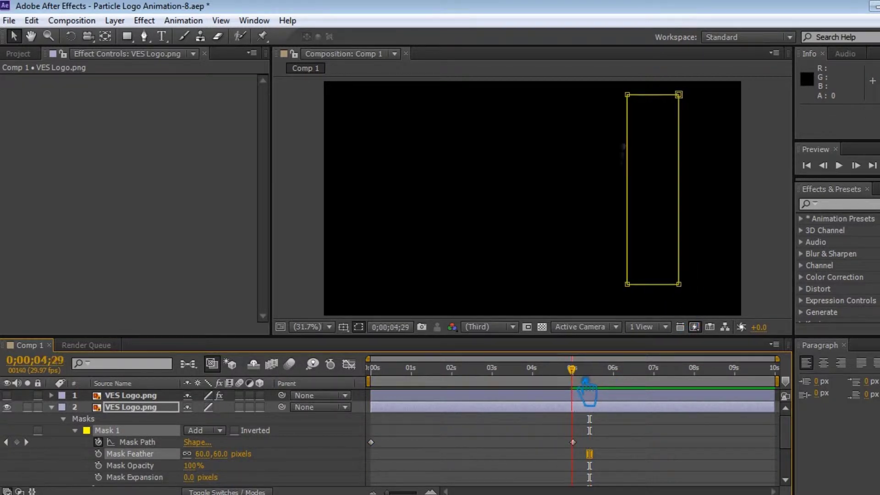
key(k)
click(628, 285)
click(628, 94)
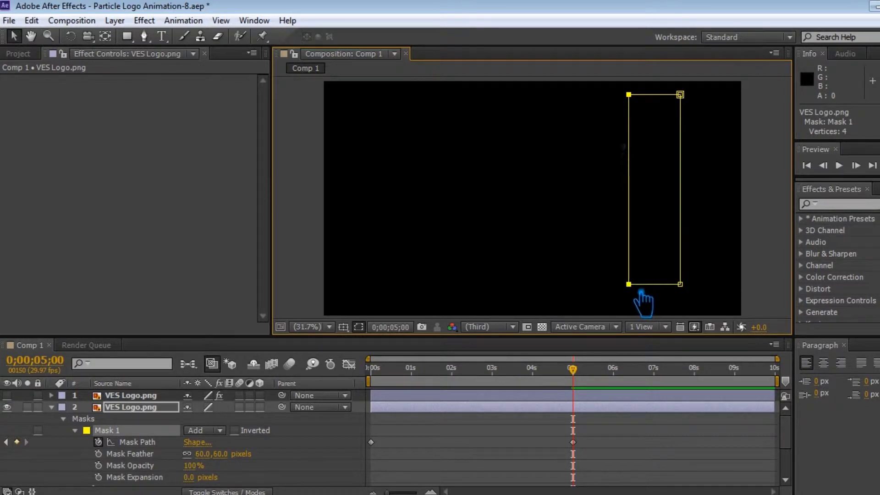
drag(681, 285, 695, 282)
key(ctrl+z)
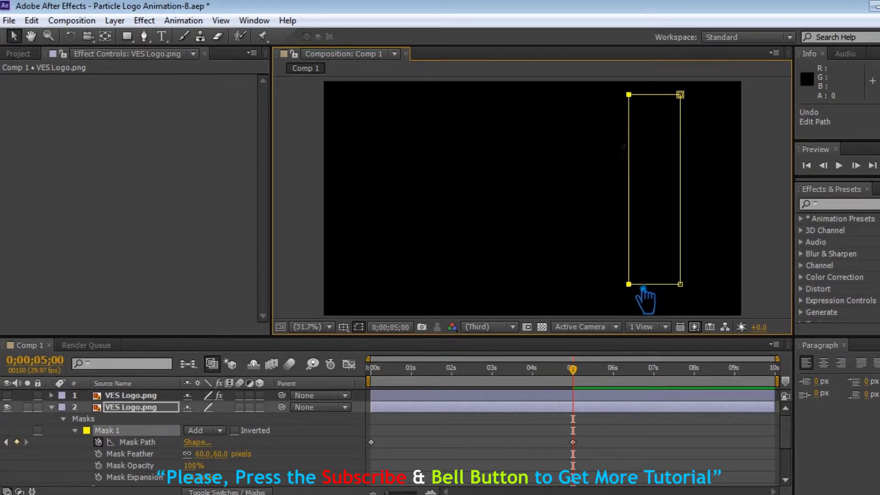
- Nudge the mask's right edge slightly left, collapse the layer, and save
drag(574, 369, 372, 402)
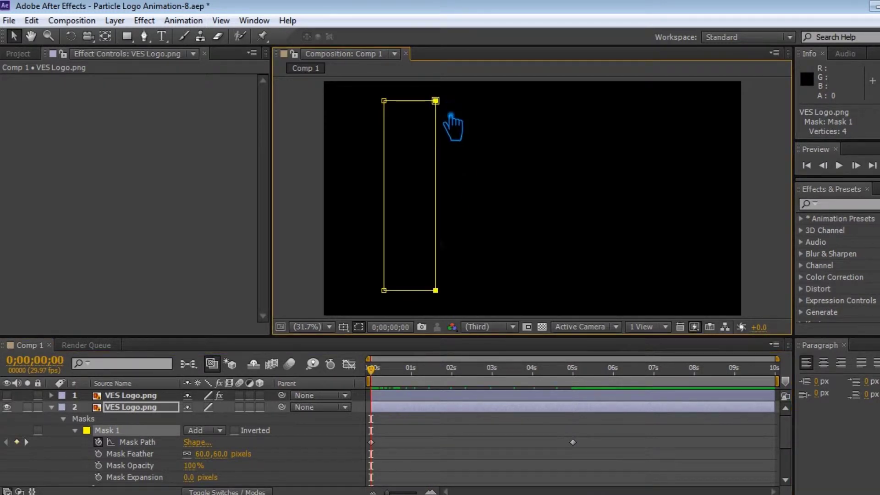
drag(436, 291, 434, 291)
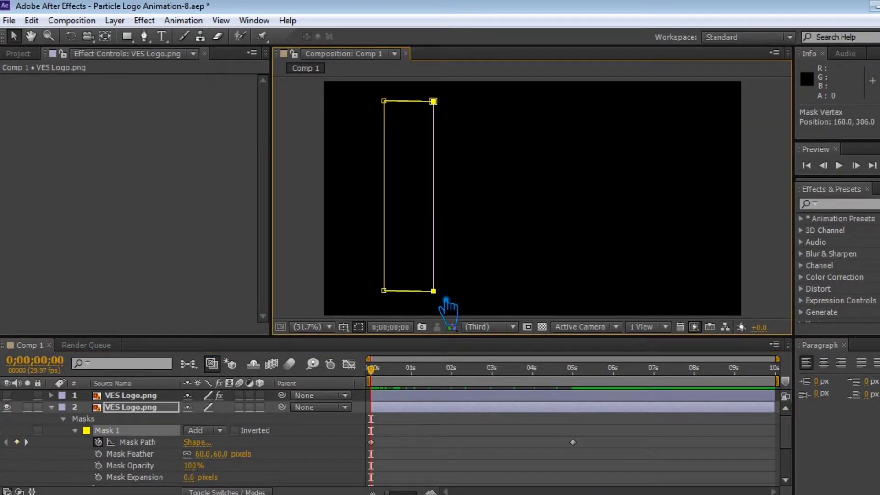
click(64, 418)
key(ctrl+s)
mouse_move(384, 387)
mouse_down()
mouse_move(457, 383)
mouse_move(379, 394)
mouse_up()
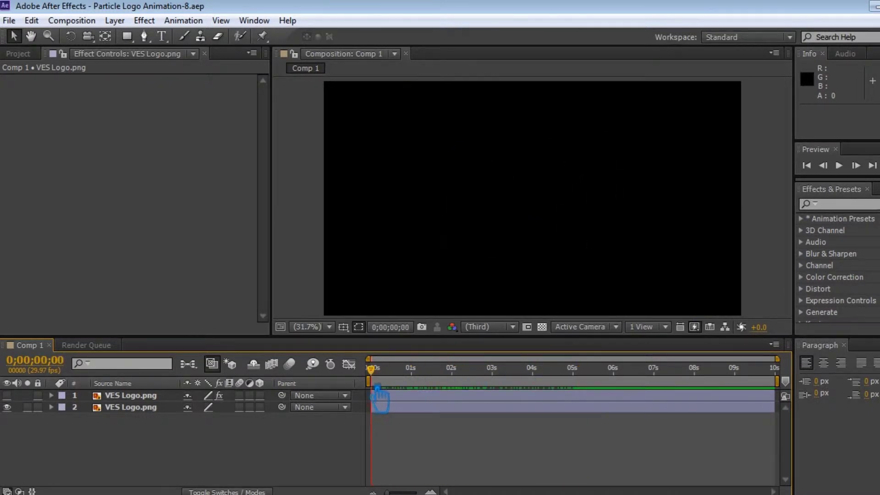
click(124, 397)
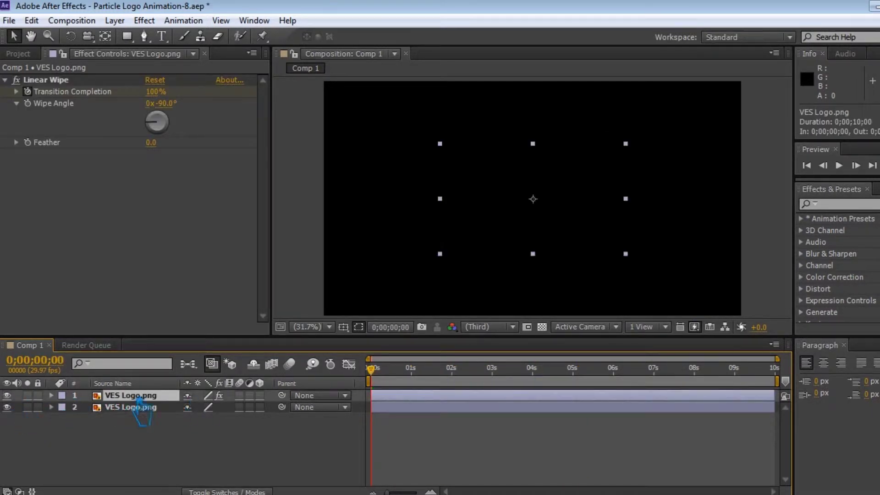
- Set the top layer's Linear Wipe Feather to 60 and scrub to 1;15 to check it
key(u)
click(192, 454)
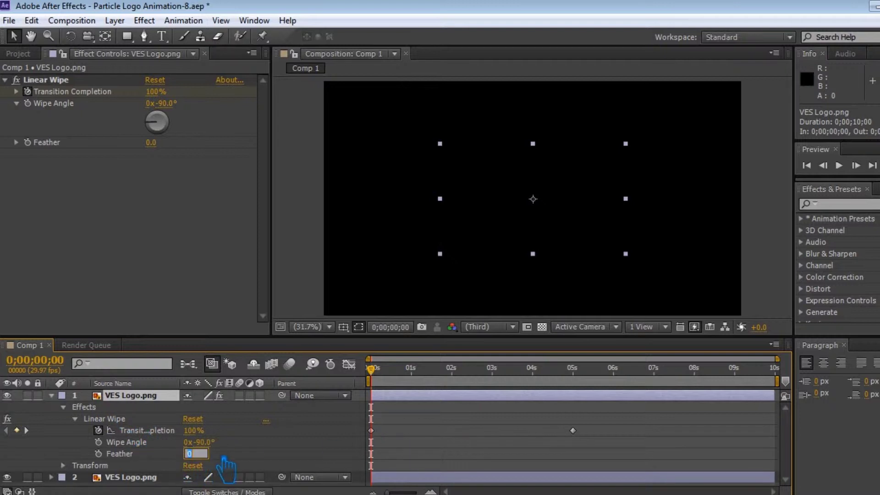
text(0)
key(Return)
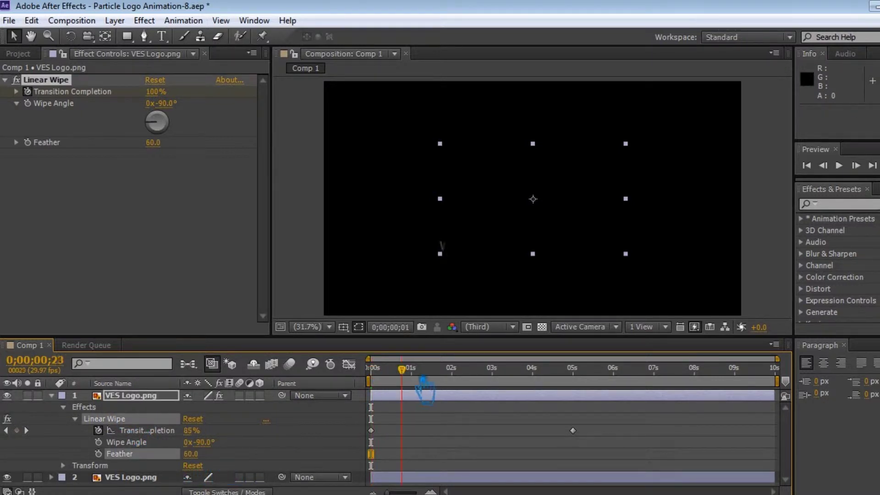
drag(371, 370, 421, 384)
- Collapse the top layer and reselect the masked second VES Logo layer
click(63, 408)
click(142, 435)
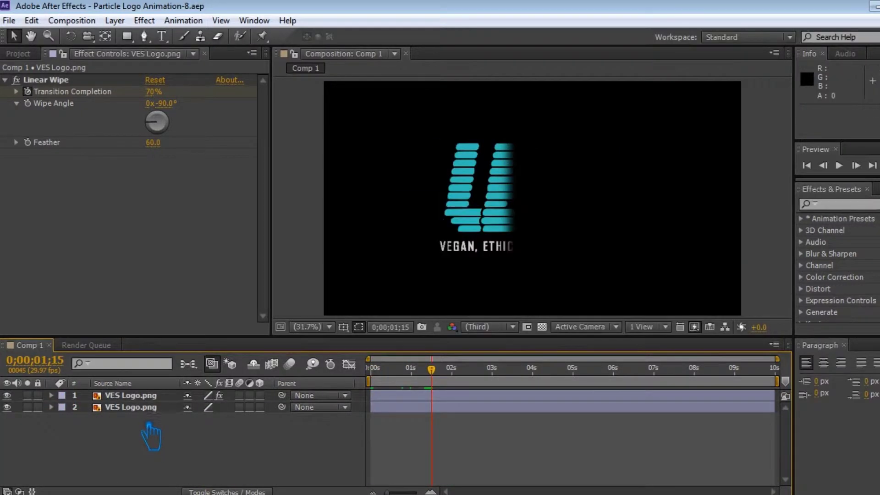
click(137, 407)
click(146, 396)
click(153, 459)
click(138, 408)
right_click(137, 408)
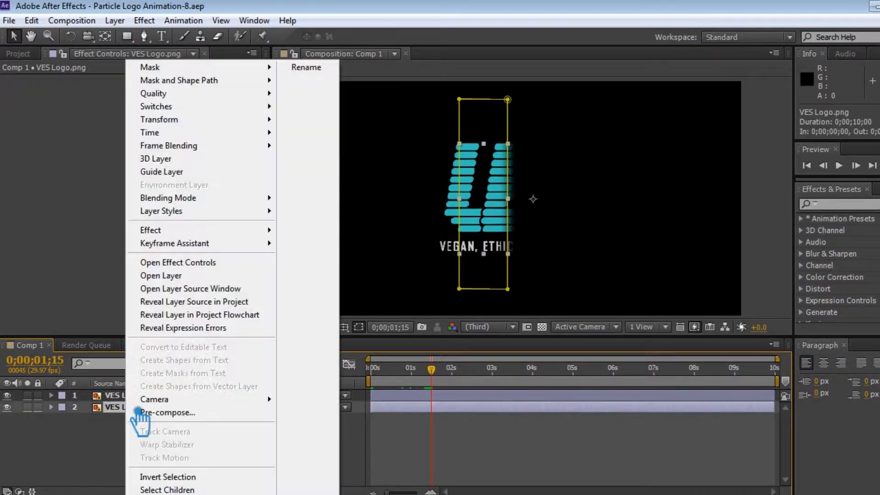
- Duplicate the masked logo layer and pre-compose the copy as VES Logo, moving all attributes
key(Escape)
key(ctrl+d)
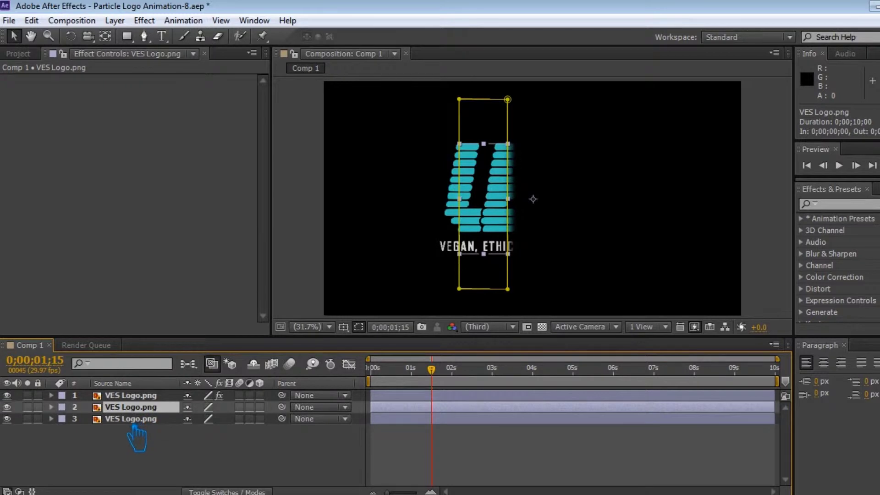
key(ctrl+s)
right_click(135, 419)
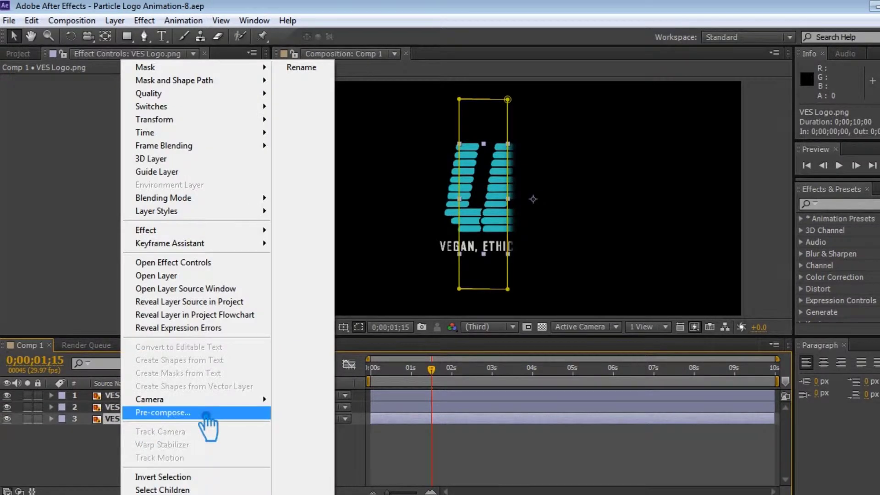
click(197, 412)
click(363, 274)
text(VES Logo)
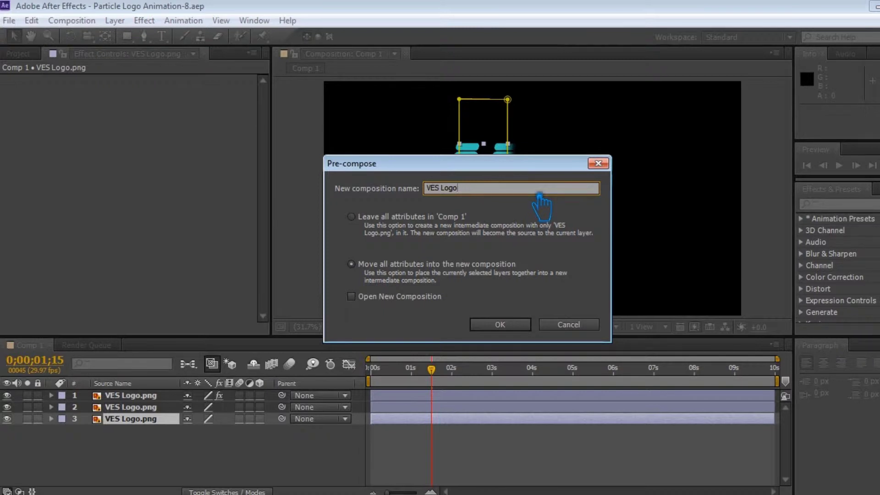
click(501, 326)
- Make the VES Logo comp layer 3D, hide all three logo layers, and save
click(259, 418)
click(7, 418)
click(7, 407)
key(ctrl+s)
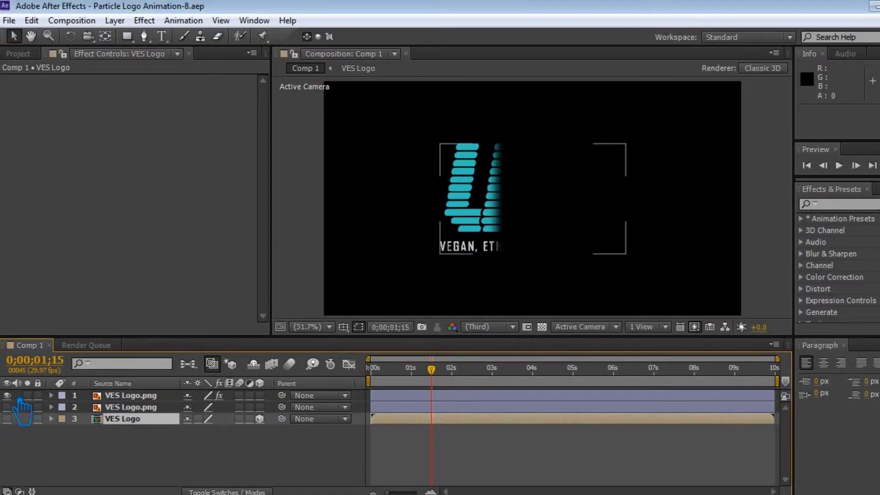
click(7, 396)
- Create a white solid named particle, place it at the top of the stack, and save
right_click(195, 439)
mouse_move(248, 294)
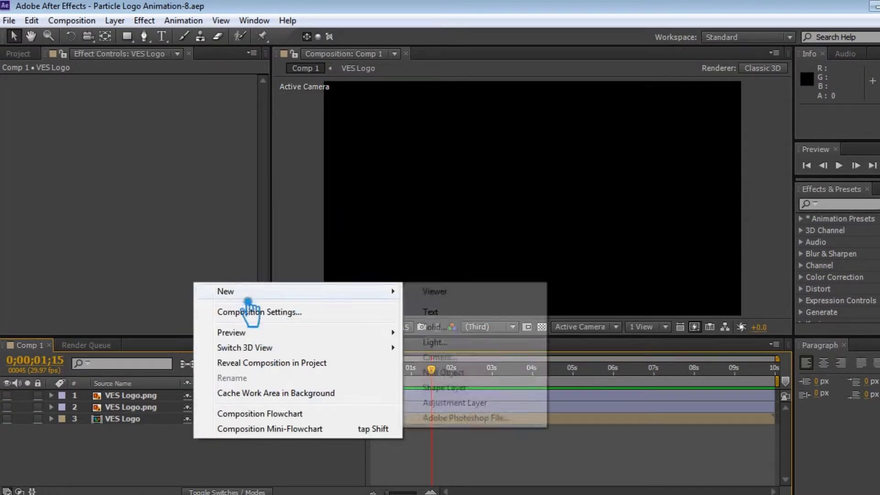
click(435, 327)
text(particle)
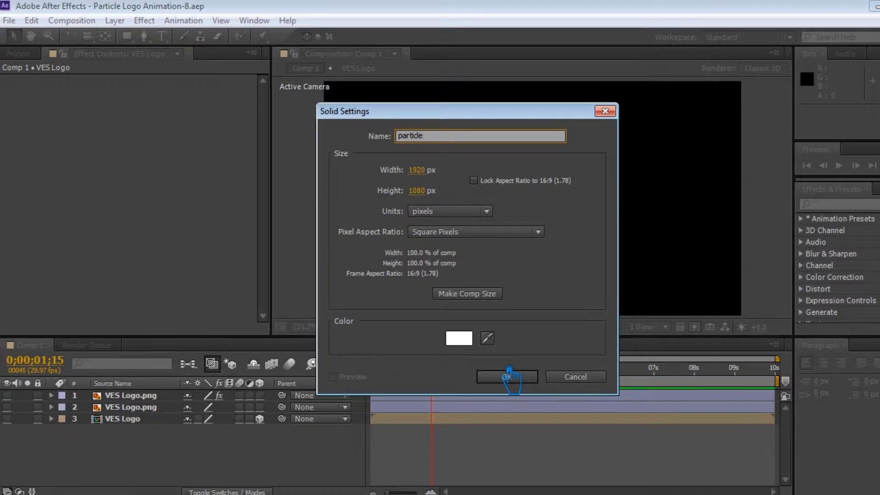
click(510, 377)
mouse_move(159, 398)
mouse_down()
mouse_move(156, 436)
mouse_move(159, 393)
mouse_up()
key(ctrl+s)
- Apply Trapcode Particular to the particle solid
click(855, 204)
text(particu)
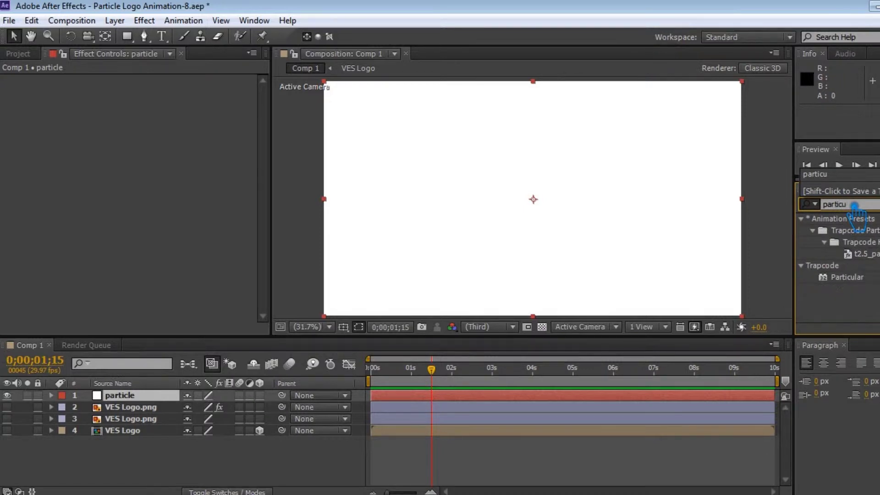
drag(848, 277, 566, 234)
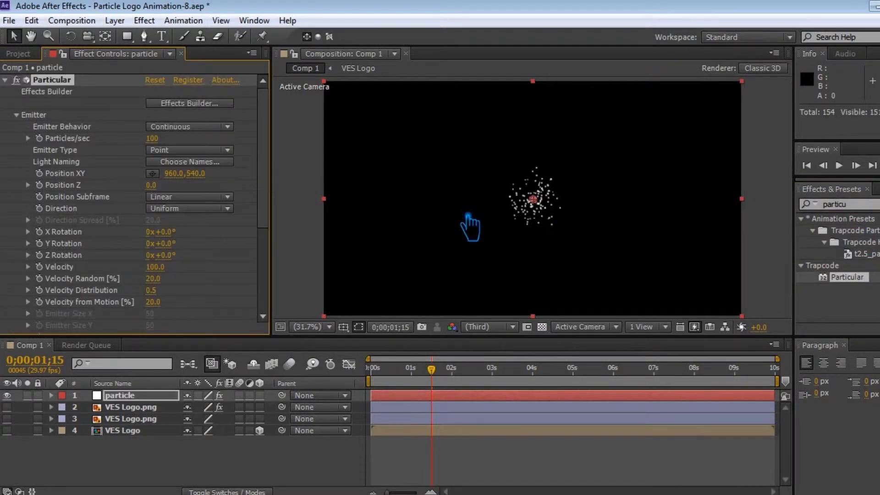
- Set Particles/sec to 250000 and Emitter Type to Layer
click(152, 138)
text(25000)
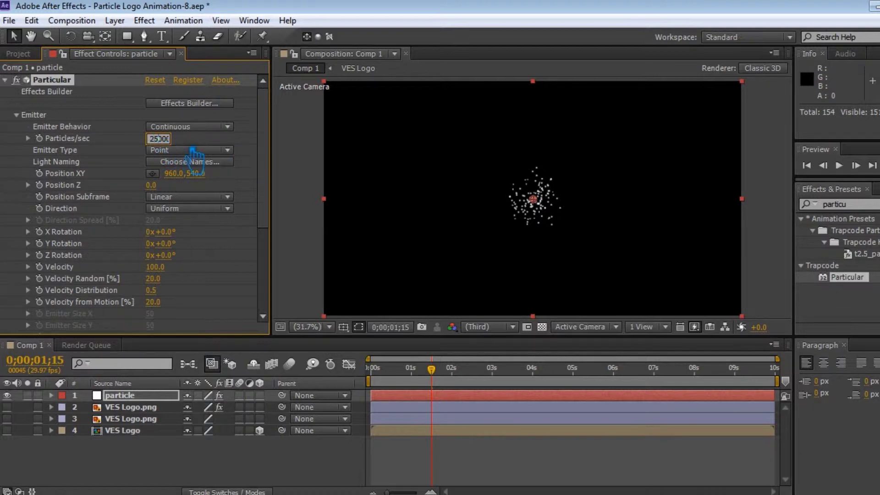
key(Return)
key(ctrl+s)
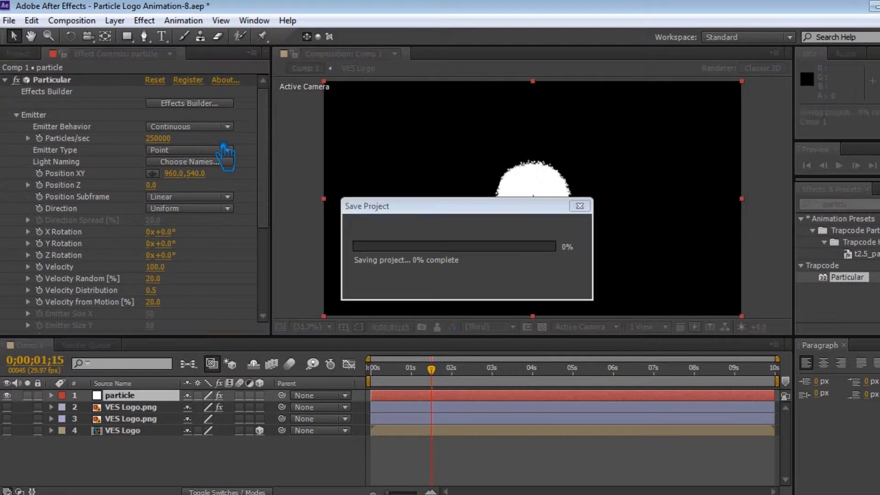
click(201, 150)
click(195, 239)
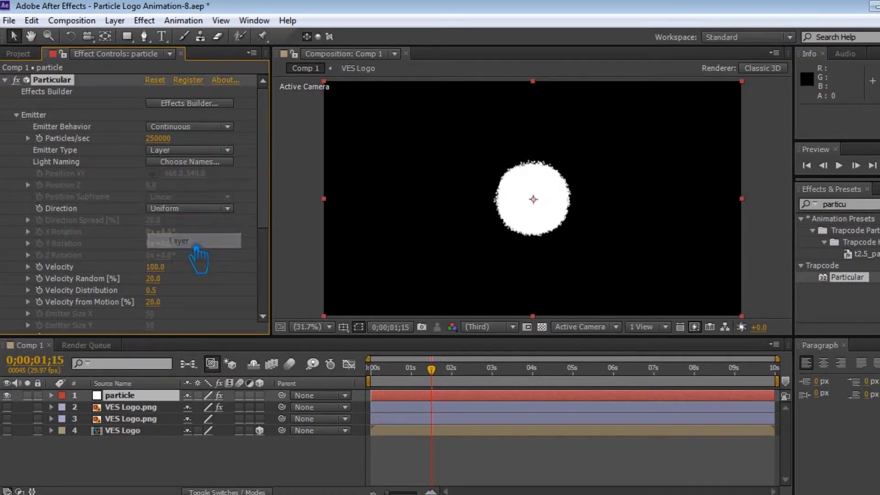
- Set the Layer Emitter's source layer to the VES Logo comp
scroll(58, 295, down, 2)
scroll(59, 295, down, 1)
click(28, 278)
click(188, 290)
click(197, 322)
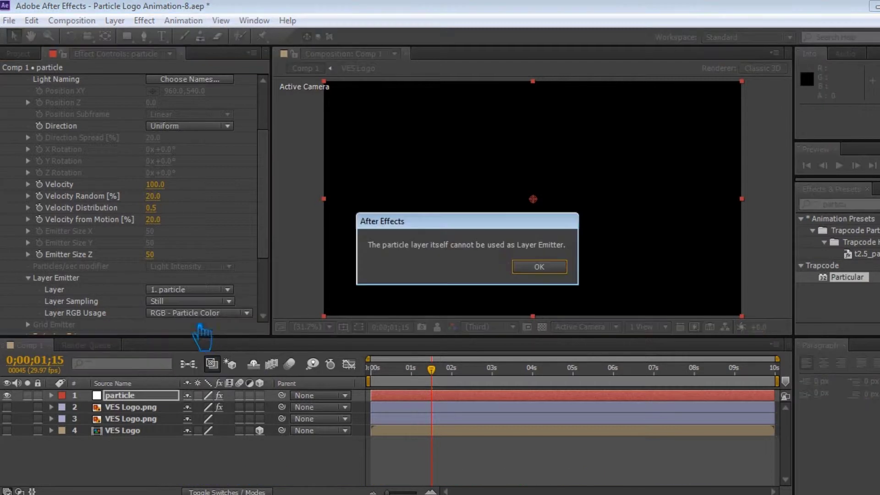
click(564, 280)
click(227, 290)
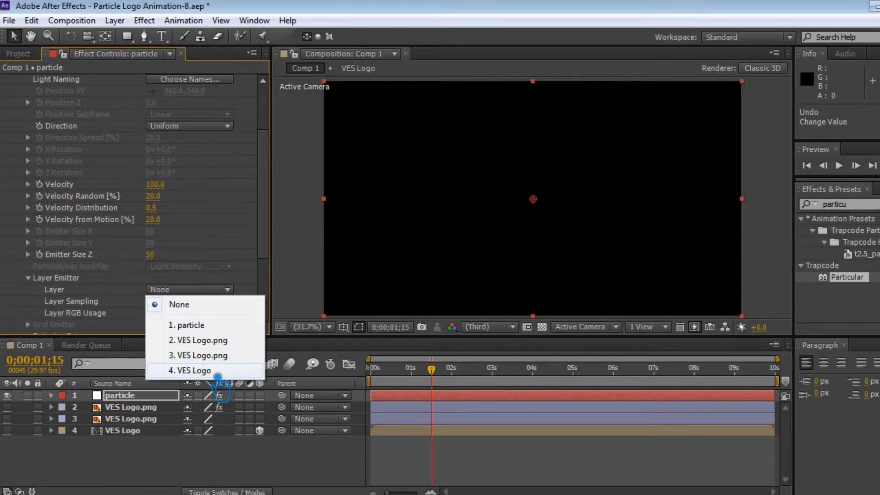
click(193, 371)
- Set Layer Sampling to Particle Birth Time and RGB Usage to XYZ Velocity + Color, then save
click(193, 301)
click(197, 330)
click(193, 315)
click(229, 454)
key(ctrl+s)
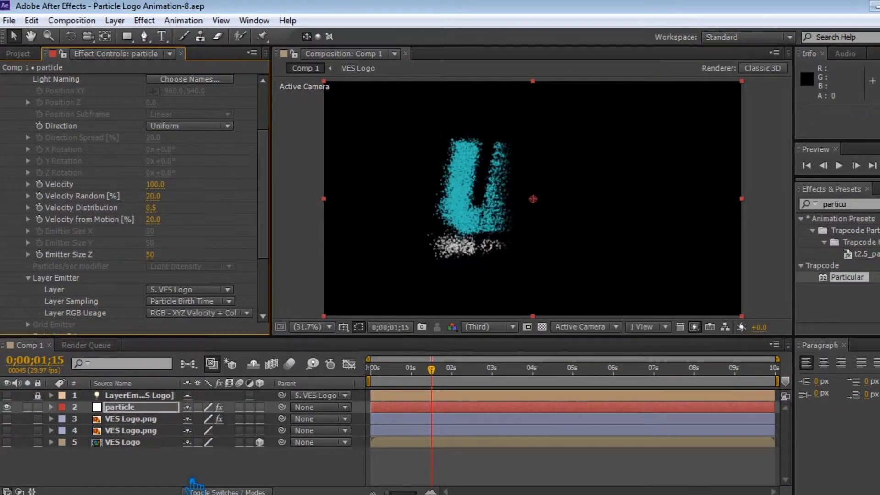
click(162, 391)
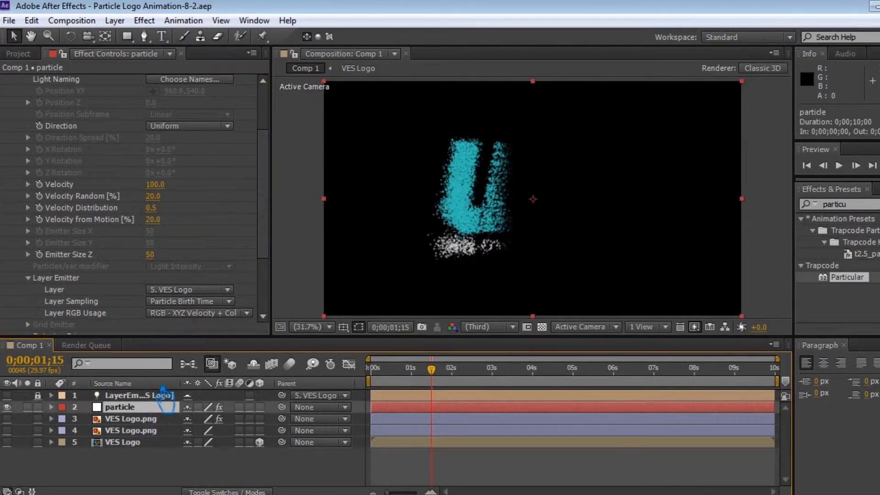
scroll(149, 275, down, 5)
- Set particle Size to 6 and apply a linear fall-off preset to Size over Life
click(26, 266)
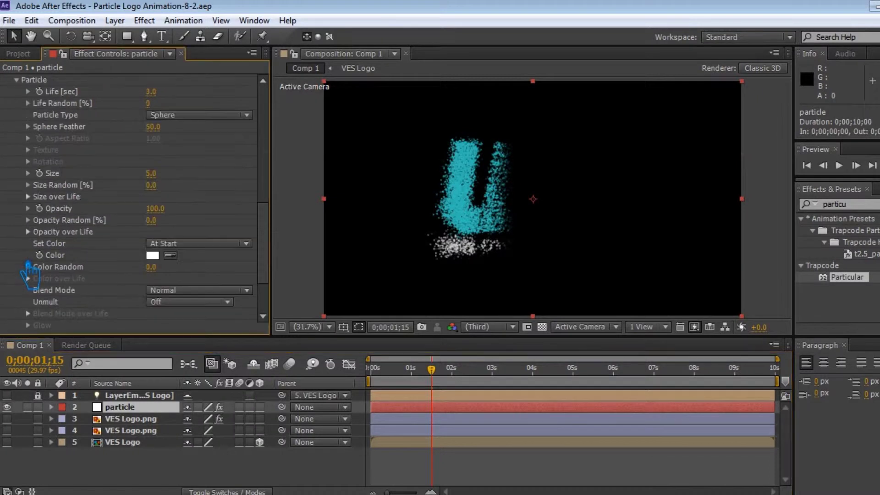
click(162, 174)
text(6)
key(Return)
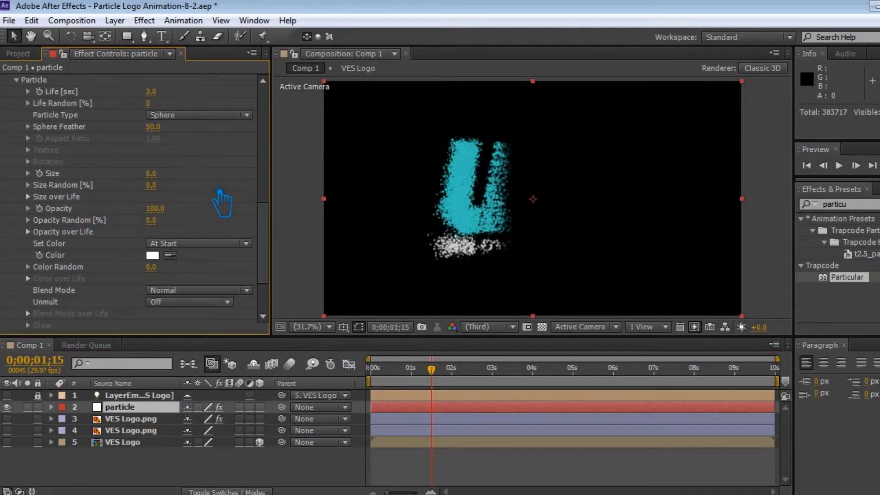
click(28, 196)
click(220, 165)
click(249, 269)
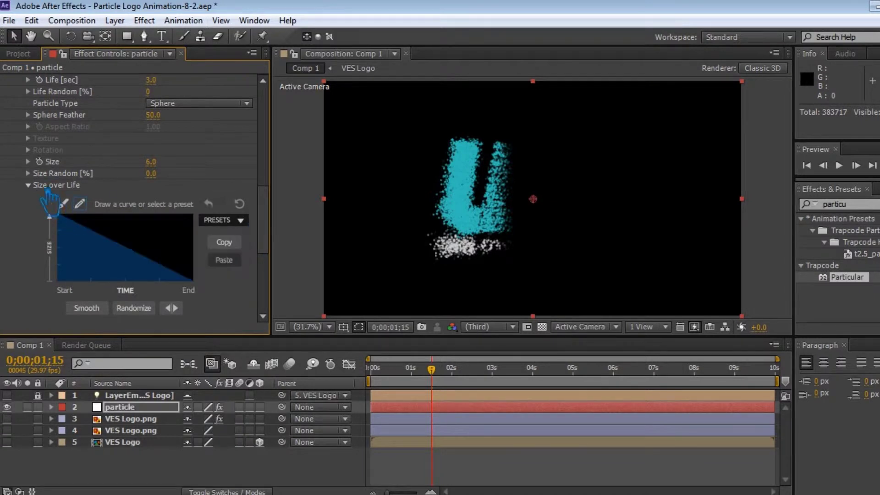
click(28, 185)
- Apply a linear fade-out preset to Opacity over Life
click(28, 173)
click(28, 173)
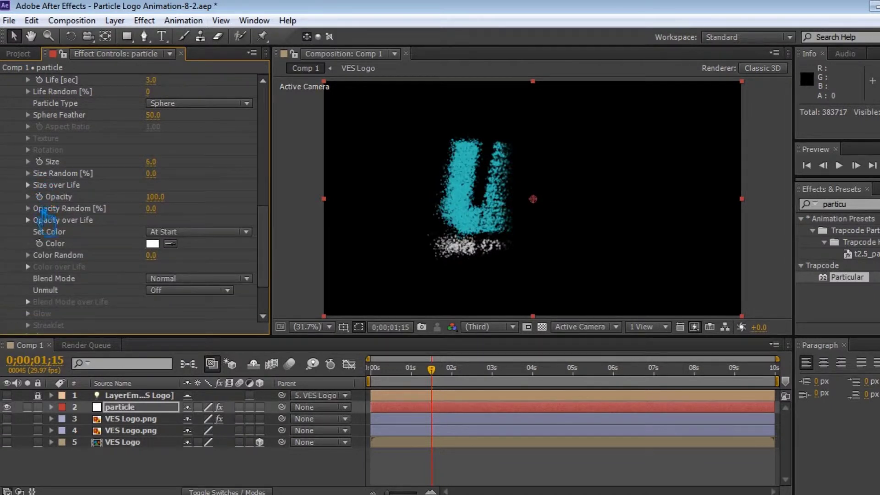
click(36, 210)
click(224, 220)
click(228, 249)
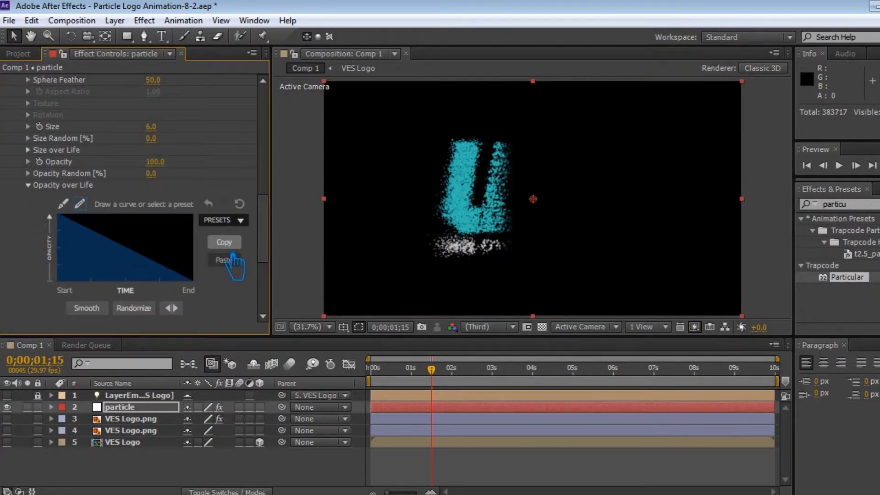
click(35, 184)
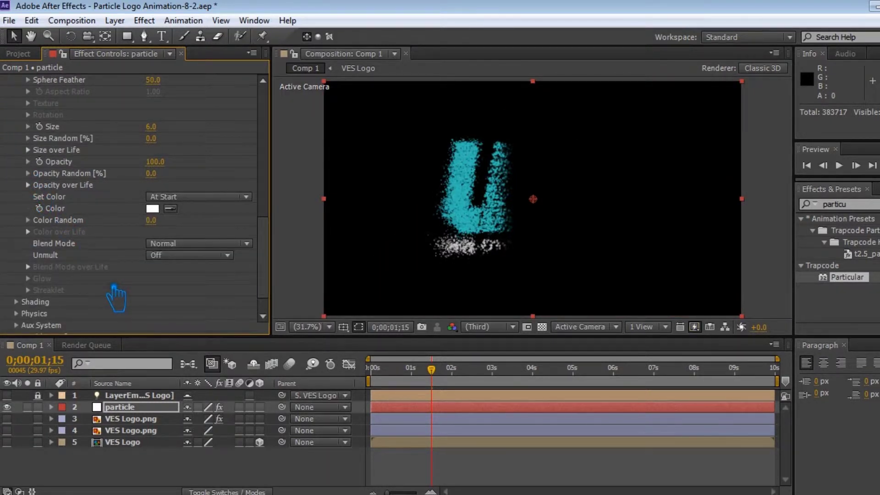
scroll(116, 298, down, 2)
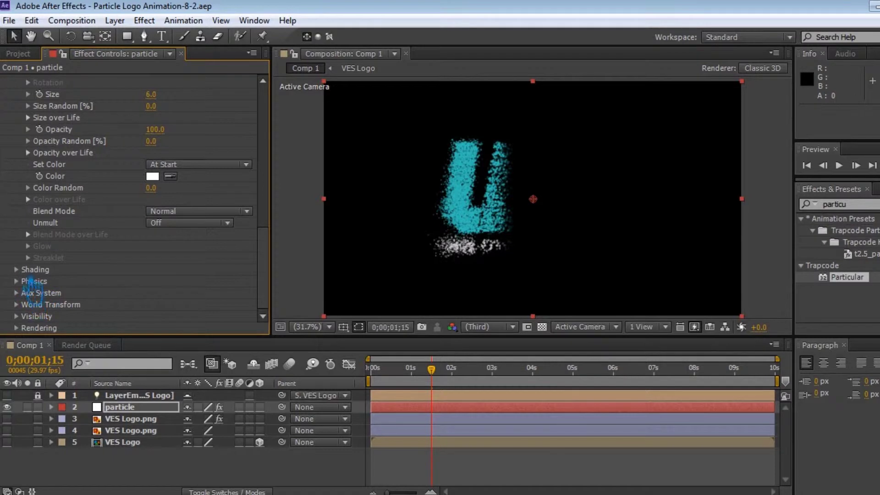
- Turn on Shadowlet for Main and Shadowlet for Aux under Shading, then save the project
click(28, 271)
click(202, 305)
click(193, 316)
click(202, 316)
click(193, 328)
scroll(115, 317, down, 4)
key(ctrl+s)
- In Physics > Air > Turbulence Field, set Affect Position to 90
click(51, 282)
scroll(51, 295, down, 4)
click(36, 271)
scroll(39, 281, down, 4)
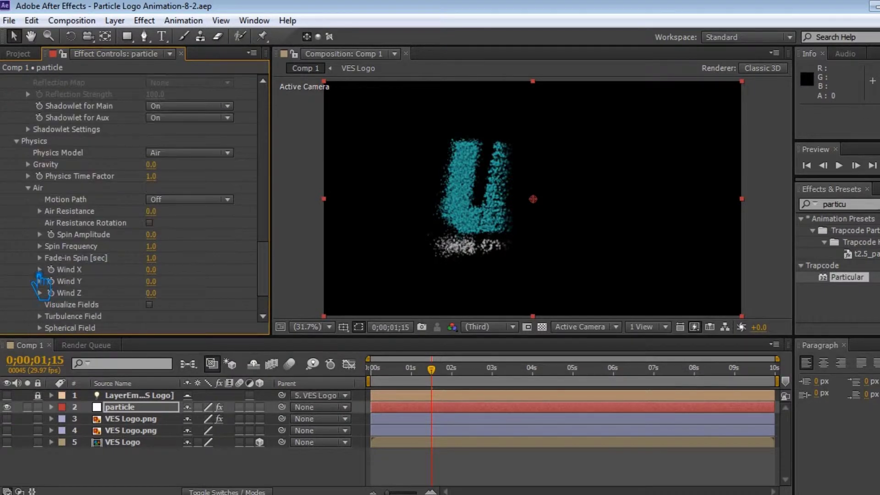
scroll(172, 257, down, 1)
click(41, 295)
scroll(52, 310, down, 5)
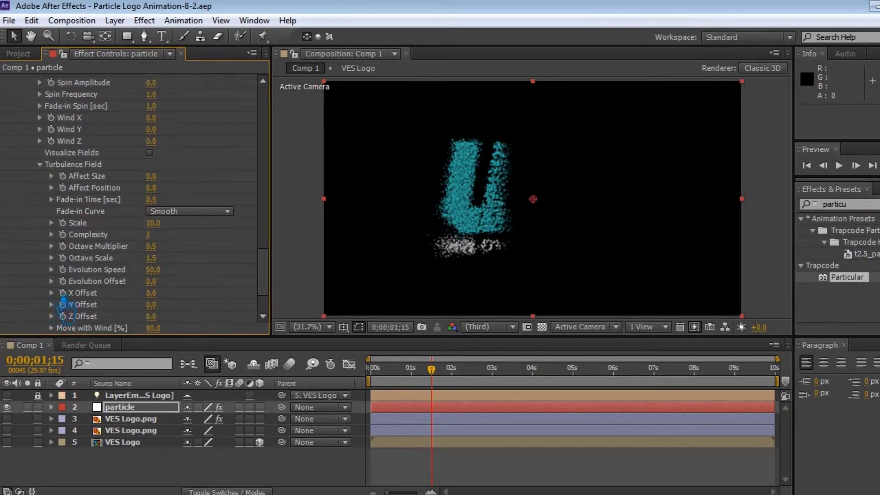
click(152, 188)
key(Return)
click(152, 188)
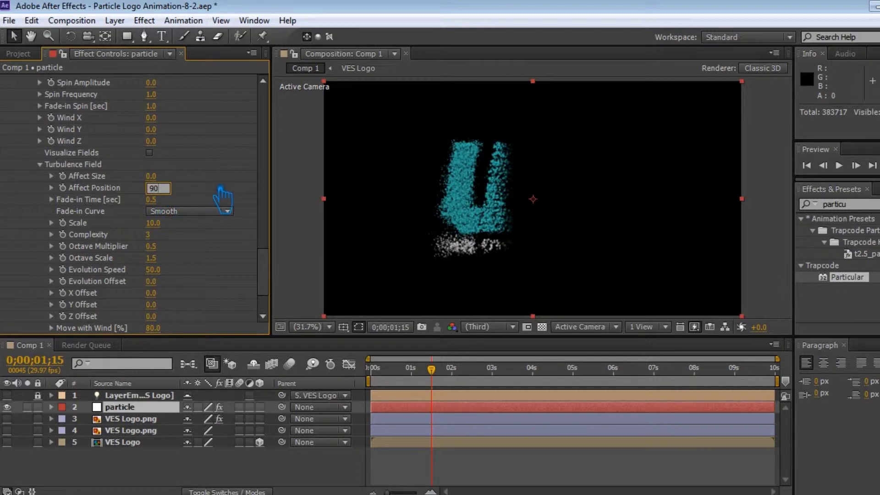
key(Return)
- Save the project with the new turbulence settings
scroll(57, 193, down, 4)
scroll(57, 193, down, 2)
key(ctrl+s)
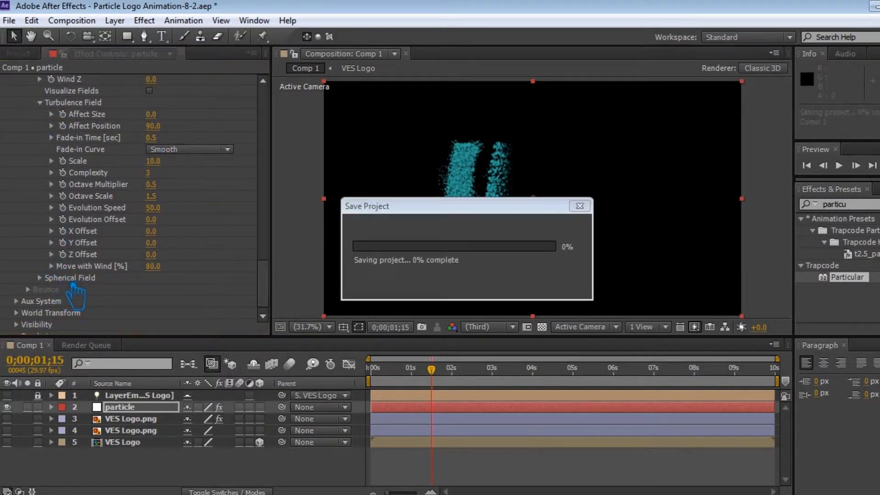
click(17, 291)
- Make aux particles emit Continuously with Color From Main at 100
click(189, 117)
click(206, 160)
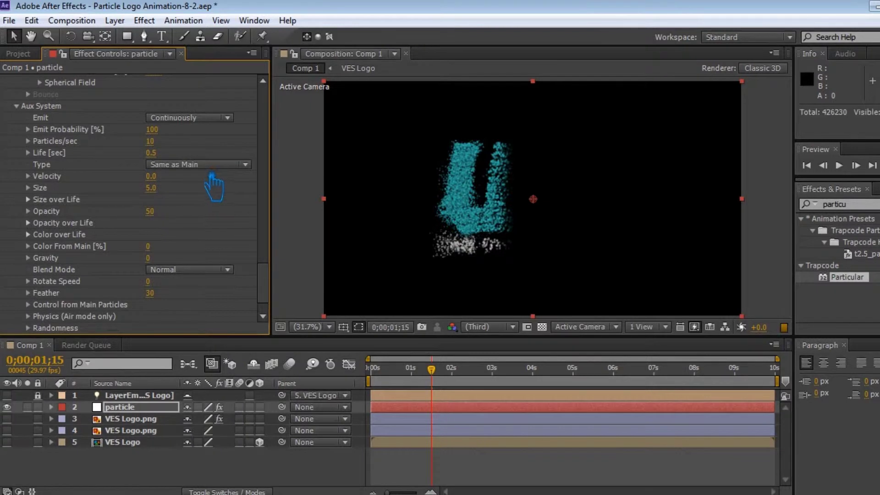
scroll(184, 228, down, 1)
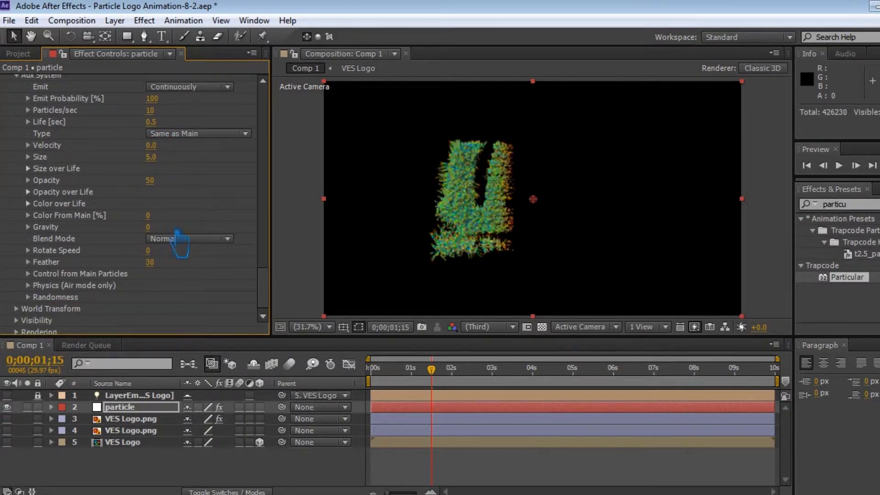
click(46, 219)
- Give the aux particles a descending Size over Life curve and save
click(28, 191)
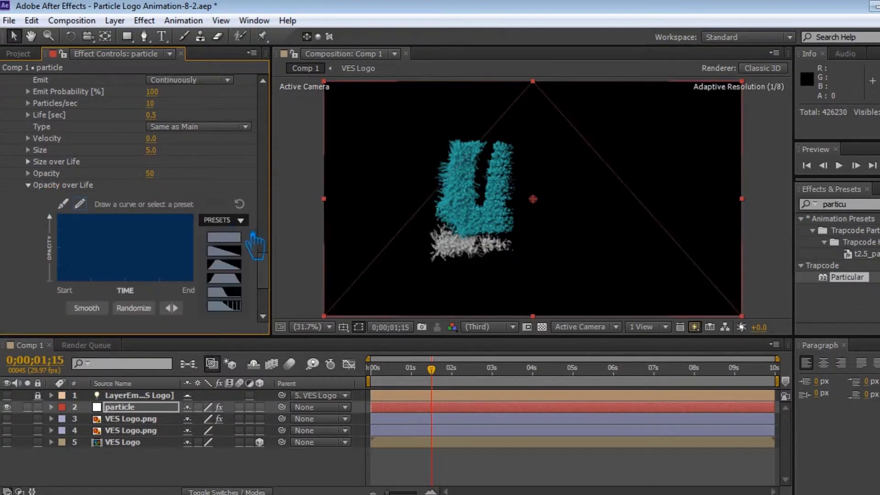
click(41, 193)
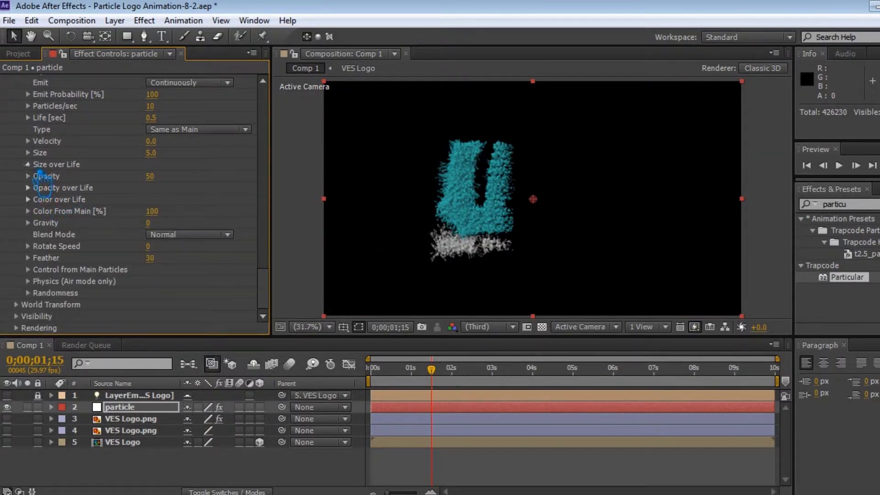
click(28, 164)
click(220, 197)
click(227, 234)
click(29, 164)
key(ctrl+s)
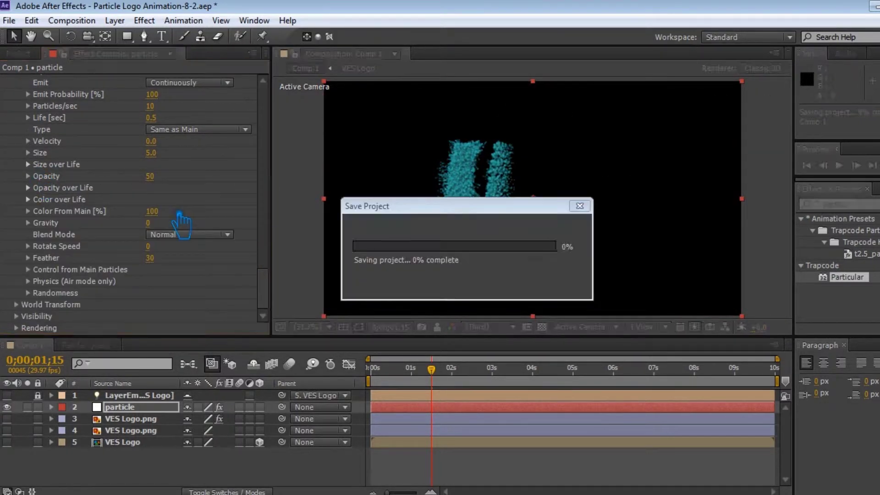
- Set aux Size to 6 and aux Physics Turbulence Position to 280, then save
click(150, 153)
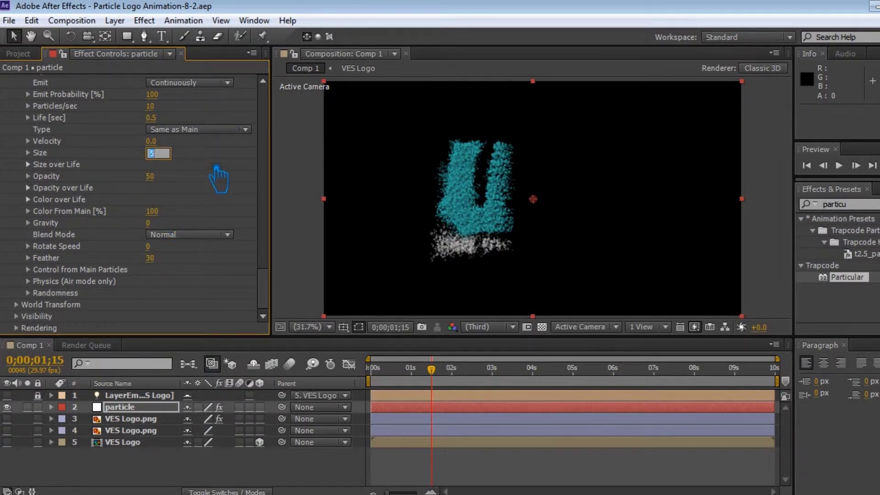
text(6)
key(ctrl+s)
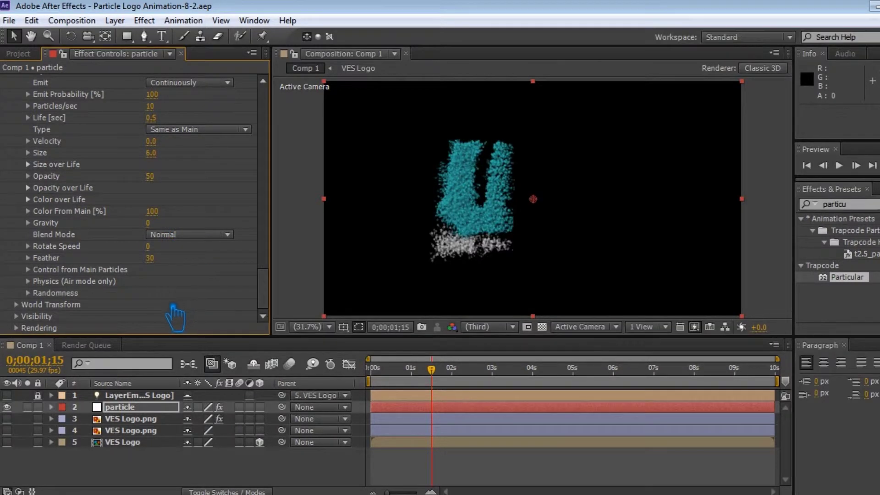
click(28, 281)
click(148, 316)
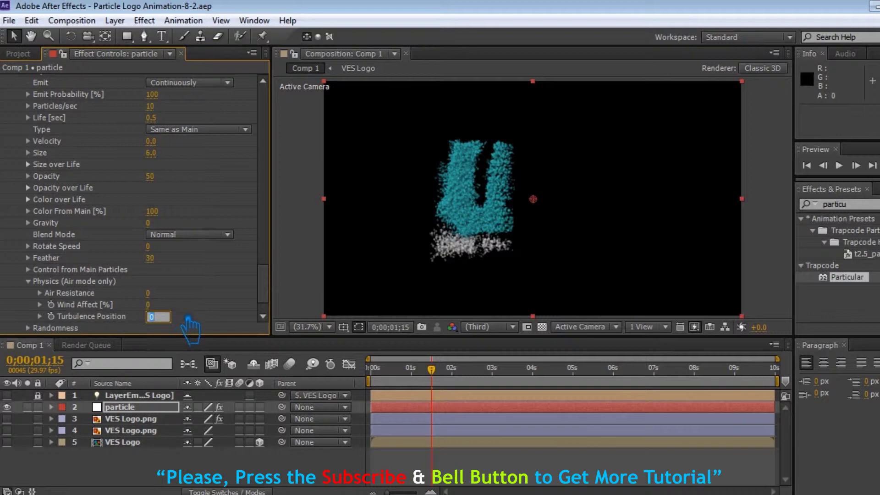
text(280)
key(Return)
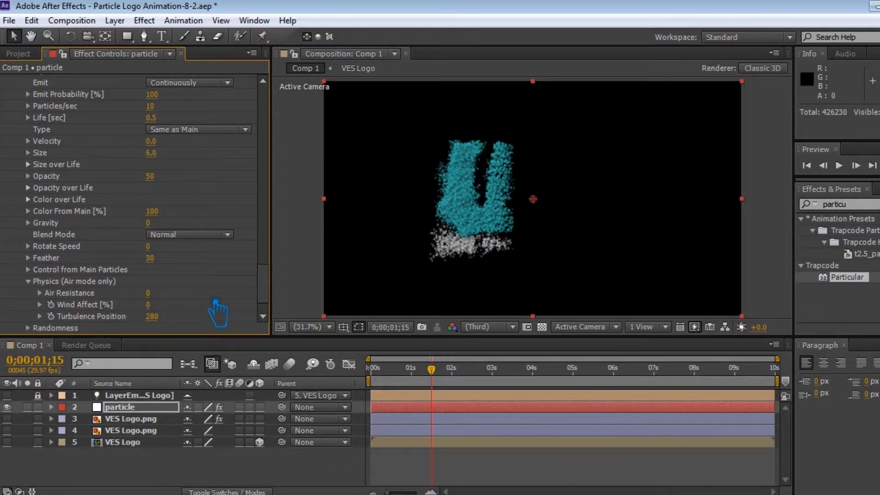
key(ctrl+s)
scroll(216, 311, down, 3)
scroll(216, 311, up, 1)
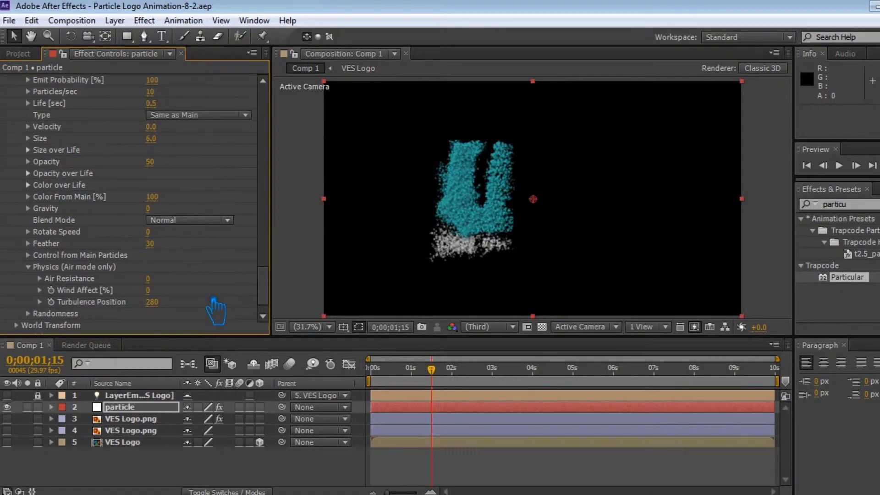
- Set both the Aux System Size and the main Particle Size to 7
scroll(215, 310, up, 2)
scroll(215, 305, up, 1)
scroll(215, 305, up, 1)
click(152, 222)
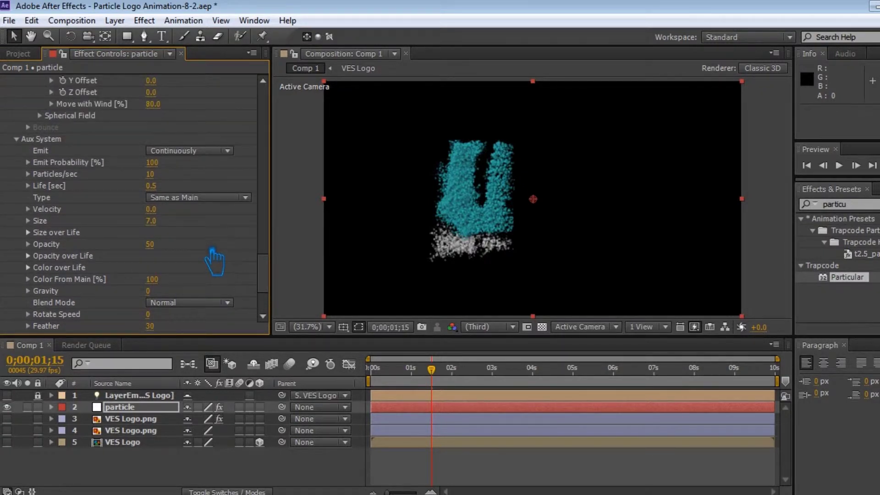
scroll(215, 259, up, 2)
scroll(214, 260, up, 2)
scroll(215, 259, up, 2)
scroll(215, 260, up, 2)
scroll(214, 259, up, 3)
scroll(215, 259, up, 1)
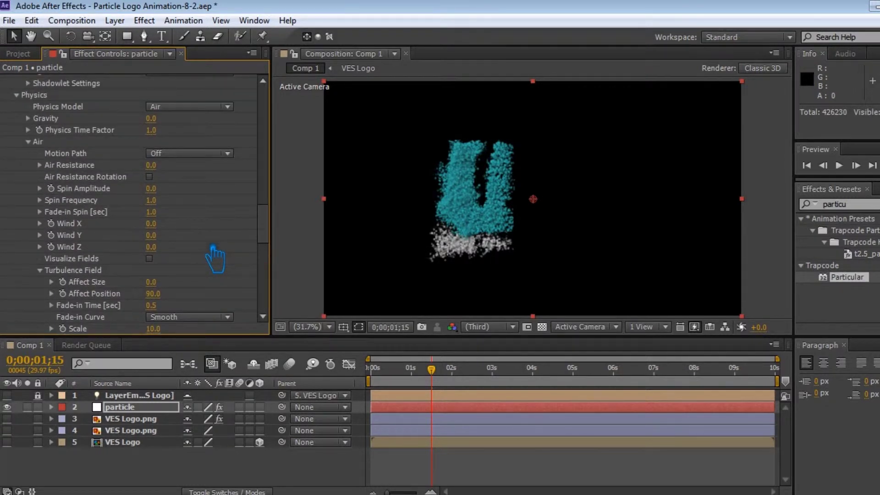
scroll(215, 259, up, 1)
scroll(215, 260, up, 4)
scroll(214, 259, up, 4)
scroll(215, 258, up, 2)
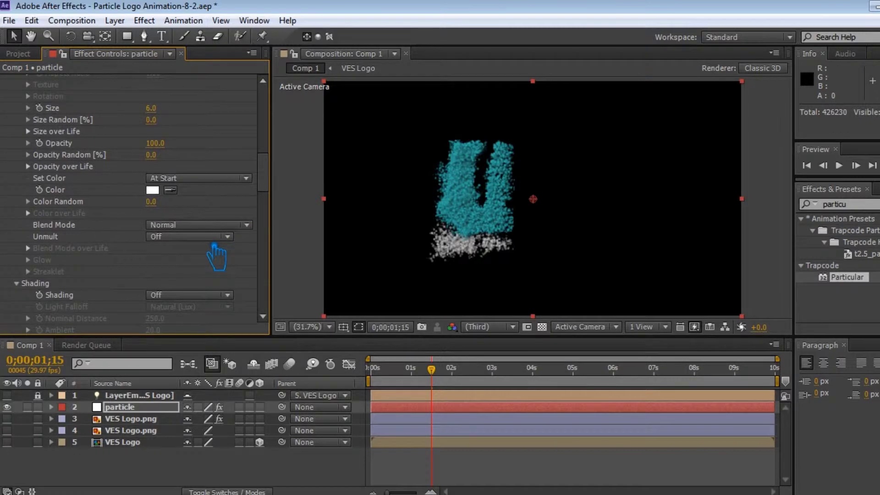
scroll(215, 258, up, 1)
click(156, 150)
text(7)
key(Return)
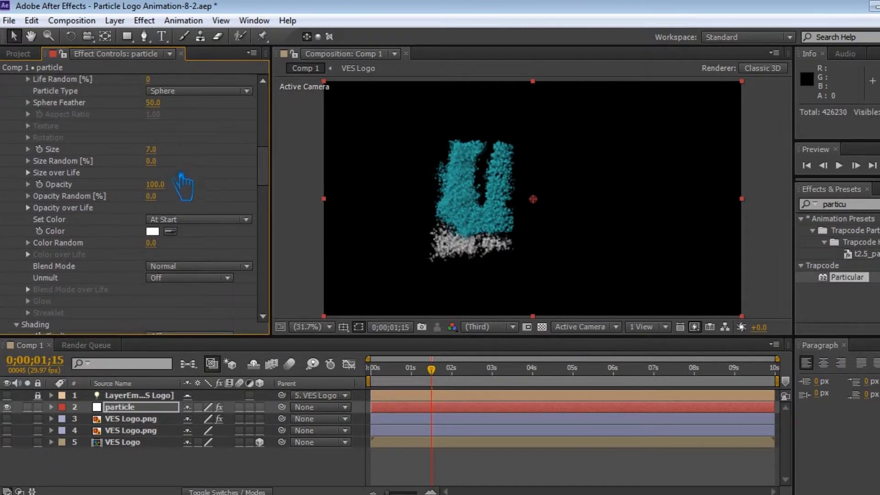
- Change aux Turbulence Position to 330 and make layer 3 VES Logo.png visible
scroll(138, 229, down, 5)
scroll(138, 245, down, 3)
scroll(140, 265, down, 4)
scroll(140, 263, down, 4)
scroll(140, 263, down, 1)
scroll(140, 264, down, 2)
scroll(141, 265, down, 3)
scroll(140, 263, down, 3)
click(155, 281)
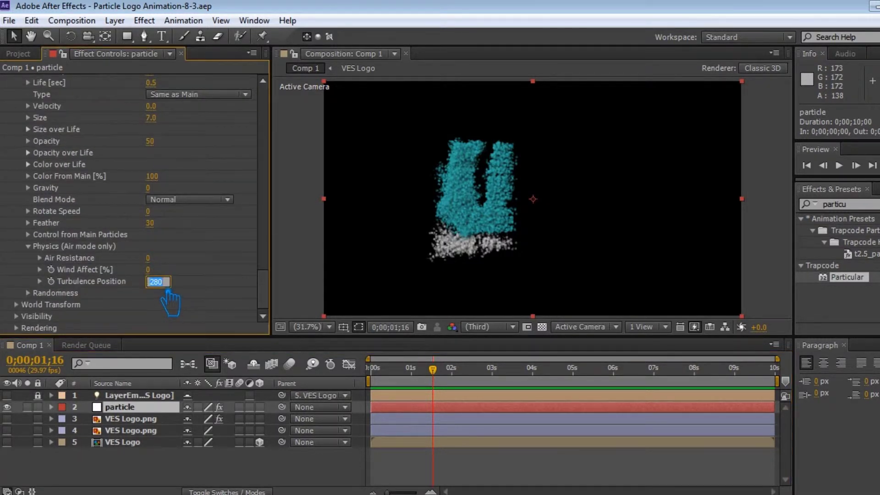
text(330)
key(Return)
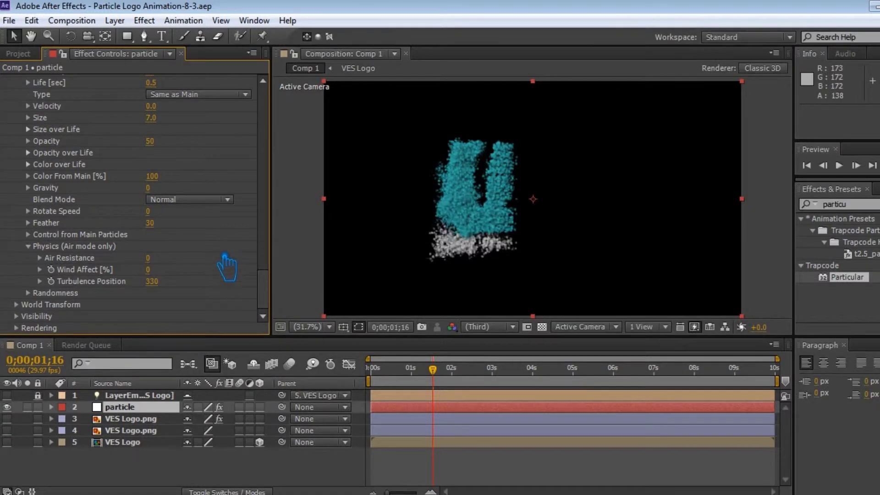
scroll(219, 275, up, 1)
click(7, 419)
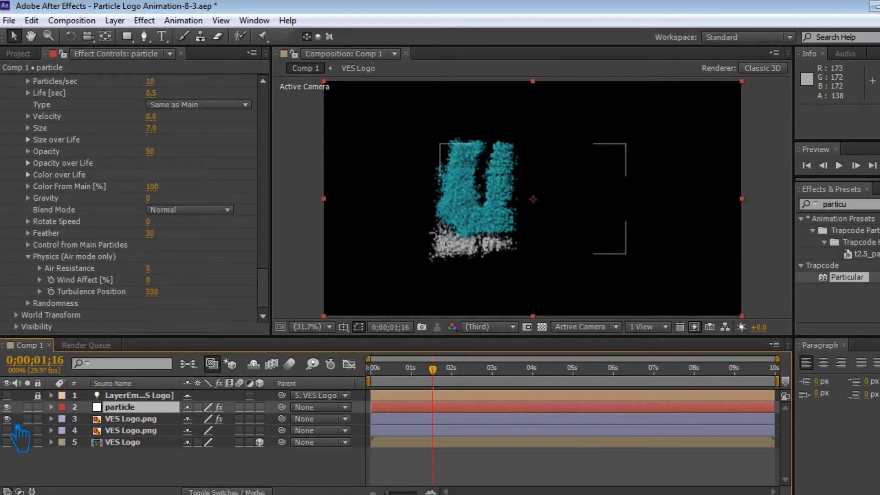
- Scrub the timeline near 0;00;03;29, leaving layer 4 VES Logo.png visible and layer 3 hidden
drag(442, 381, 541, 384)
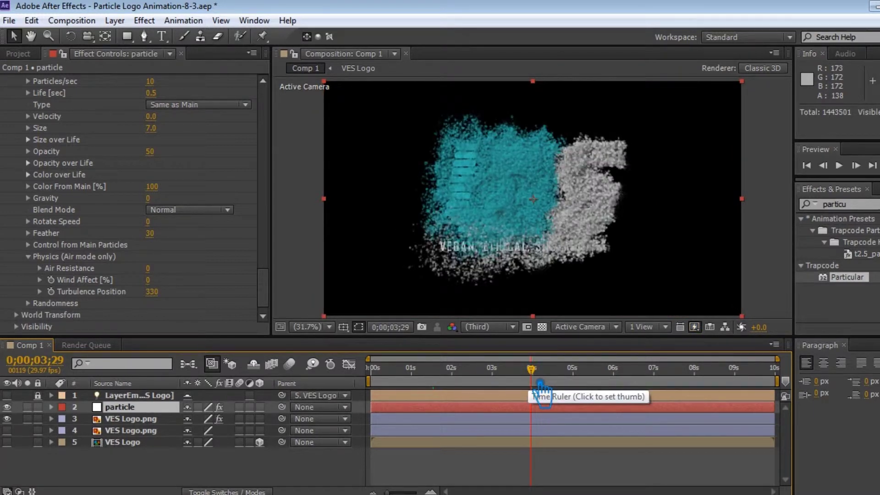
drag(532, 369, 436, 370)
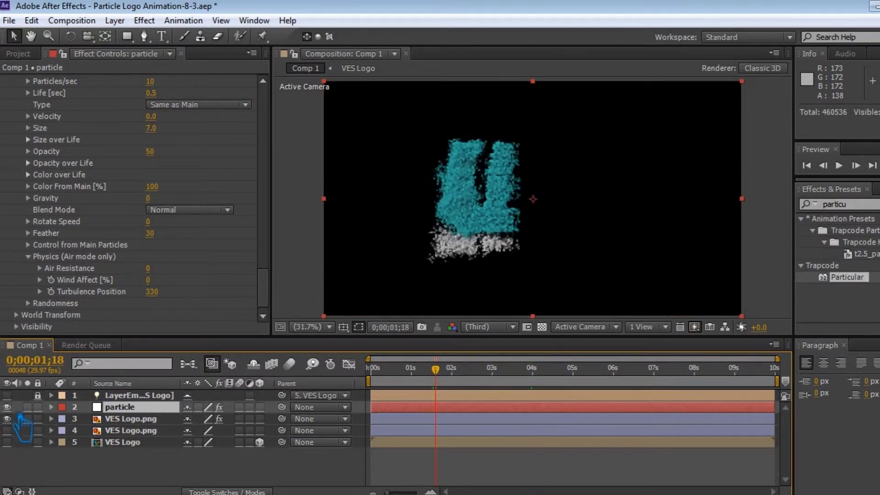
click(7, 430)
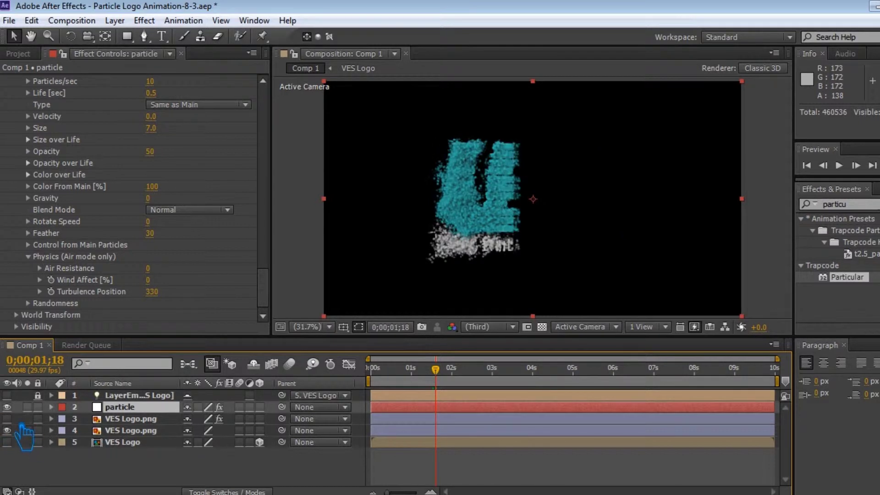
click(7, 431)
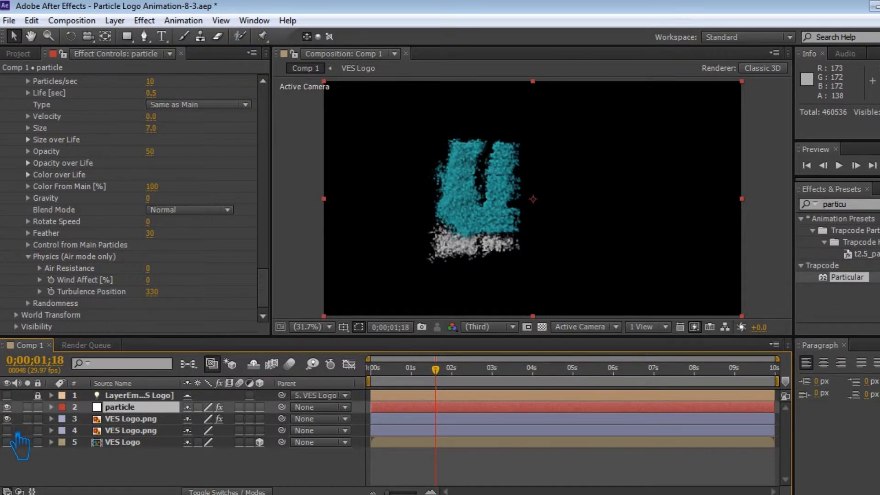
click(8, 419)
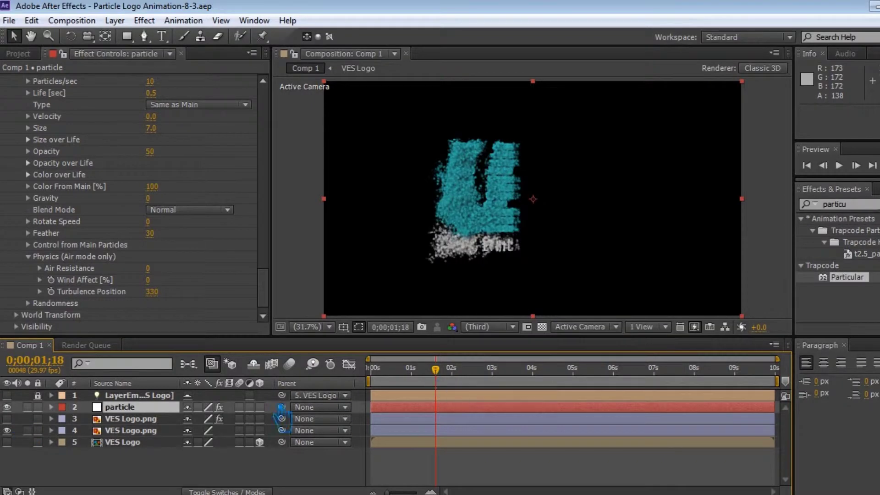
- Create a BG solid layer, apply the Ramp effect, and move it to the bottom
right_click(185, 463)
mouse_move(238, 323)
click(424, 352)
text(BG)
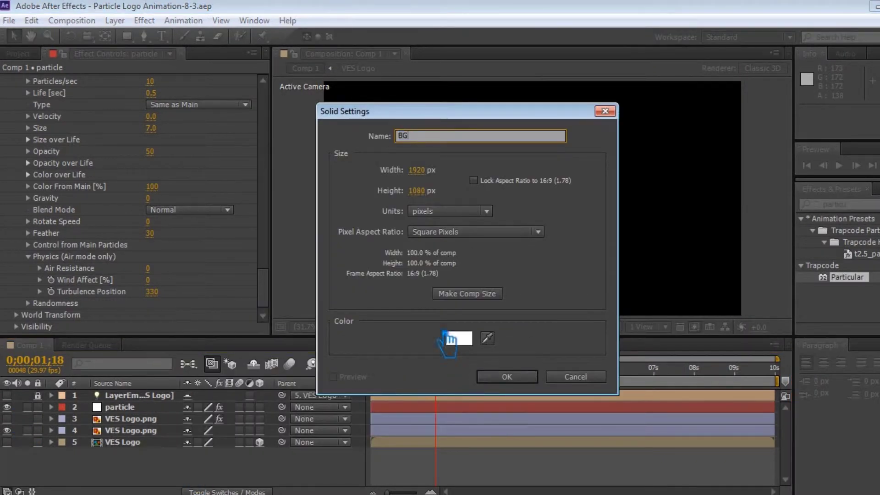
click(523, 379)
key(ctrl+5)
text(ramp)
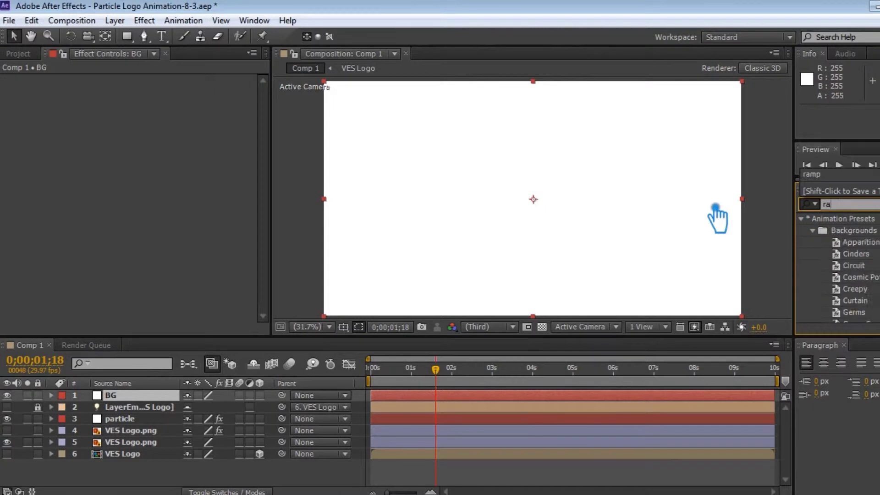
drag(841, 230, 456, 261)
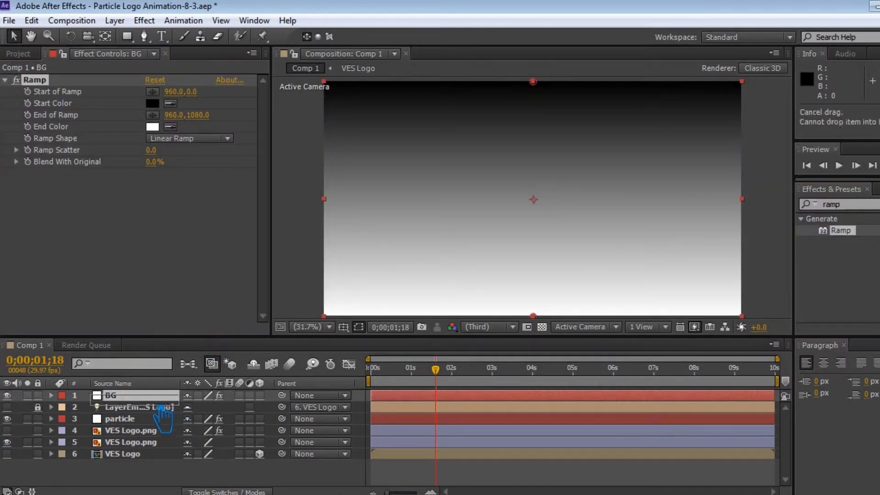
drag(137, 395, 157, 475)
- Make the ramp Radial, centre its start point, and set Start Color to white
click(156, 139)
click(172, 168)
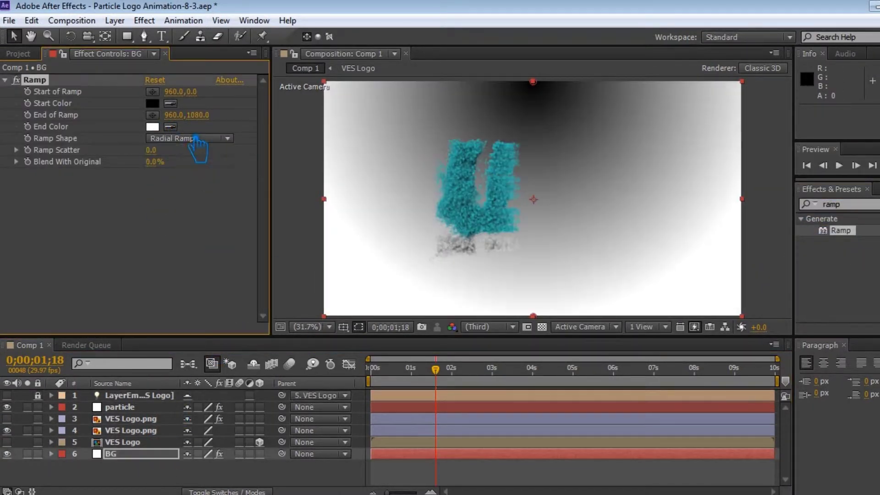
mouse_move(534, 84)
mouse_down()
mouse_move(549, 202)
mouse_move(534, 200)
mouse_up()
click(152, 103)
click(555, 283)
click(855, 285)
- Set the ramp End Color to dark teal 002D37
click(153, 127)
click(726, 423)
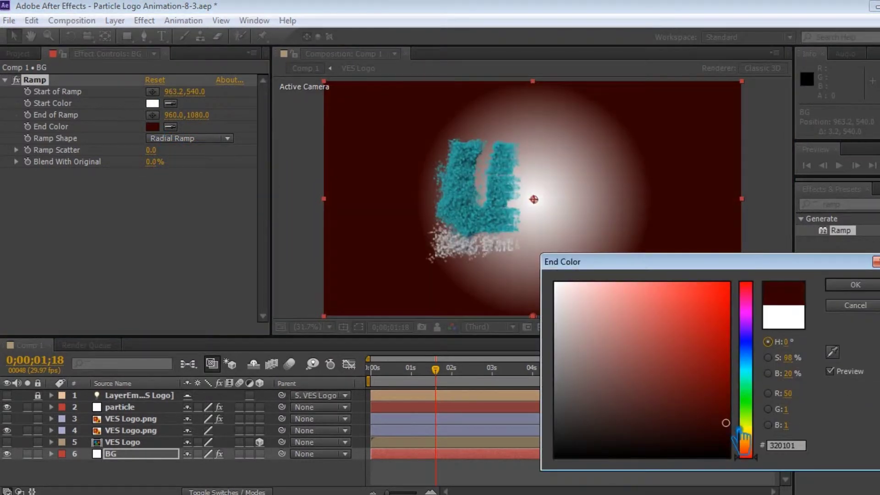
click(747, 365)
click(729, 420)
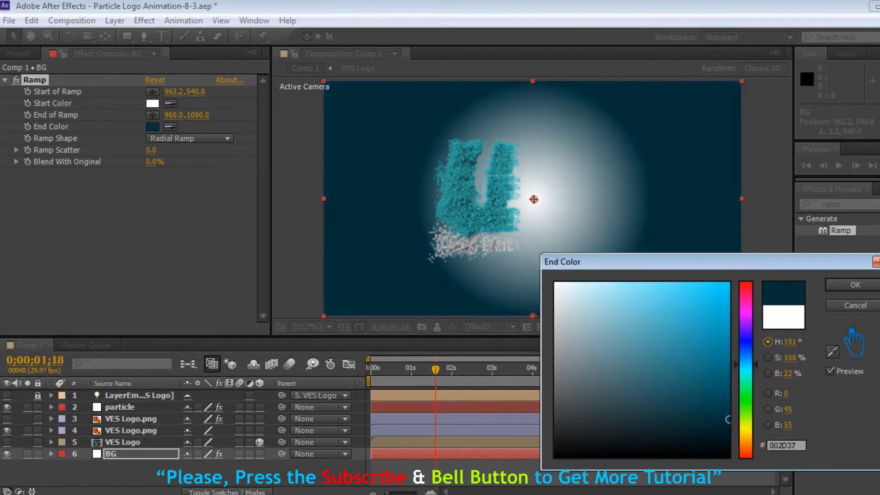
click(856, 285)
- Spread the End of Ramp out to about -72,1945 and save the project
mouse_move(187, 115)
mouse_down()
mouse_move(714, 169)
mouse_move(806, 166)
mouse_up()
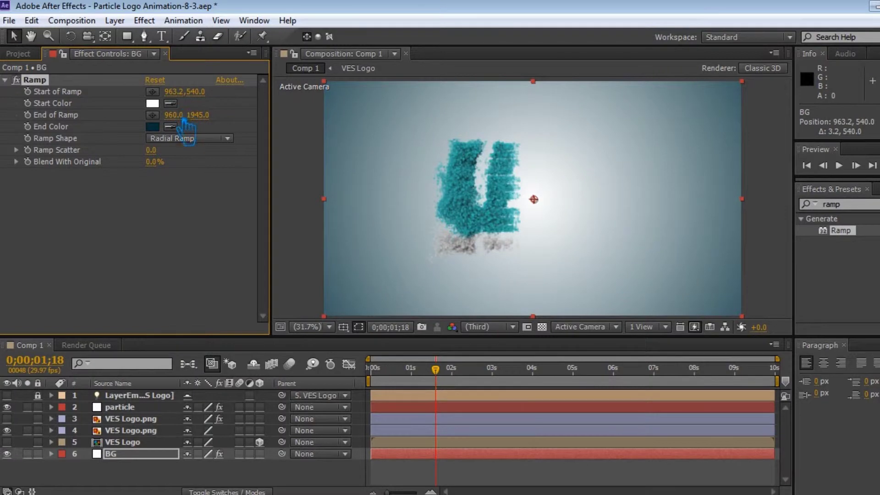
drag(301, 124, 52, 128)
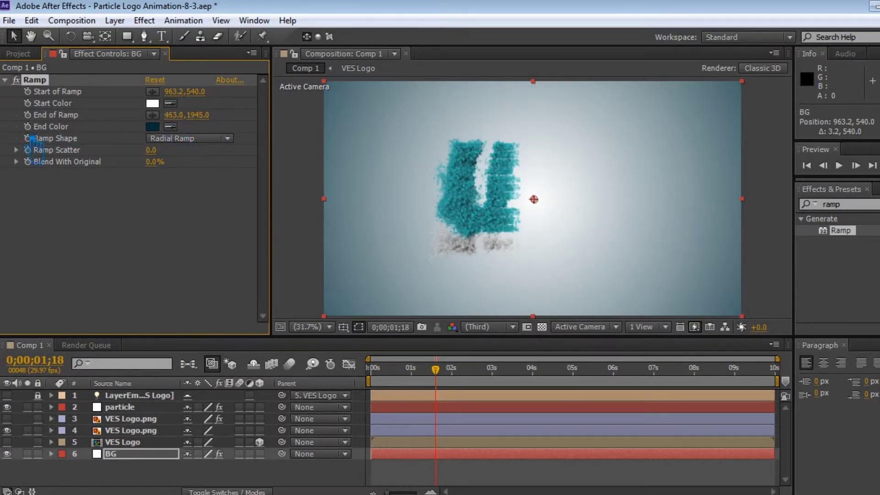
drag(192, 122, 211, 113)
drag(98, 121, 48, 121)
drag(183, 96, 192, 117)
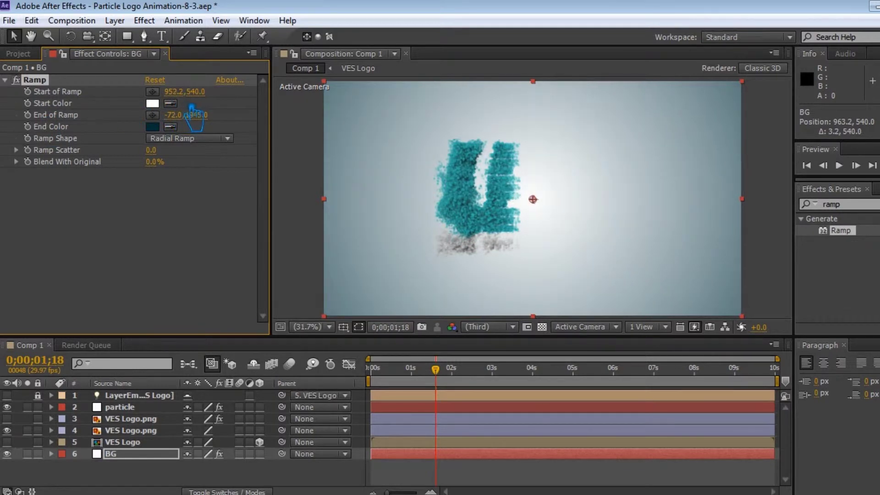
key(ctrl+s)
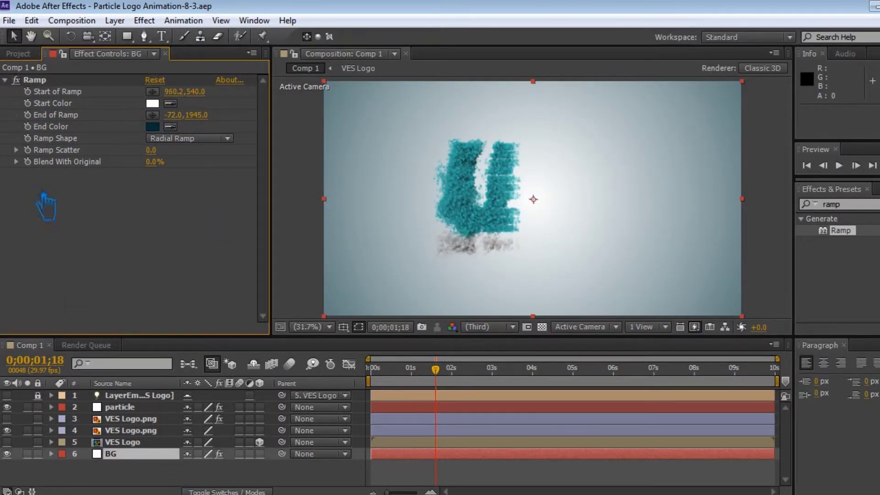
click(137, 407)
- Set the particle Velocity to 0
scroll(237, 302, down, 4)
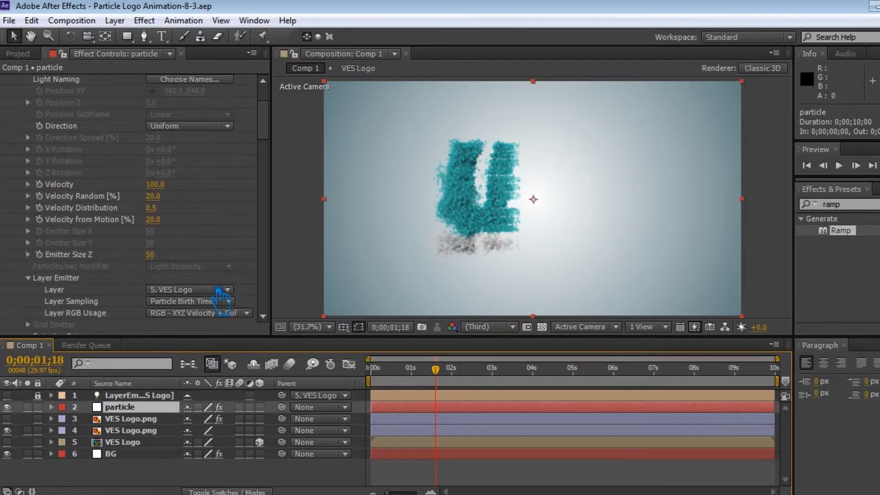
click(155, 185)
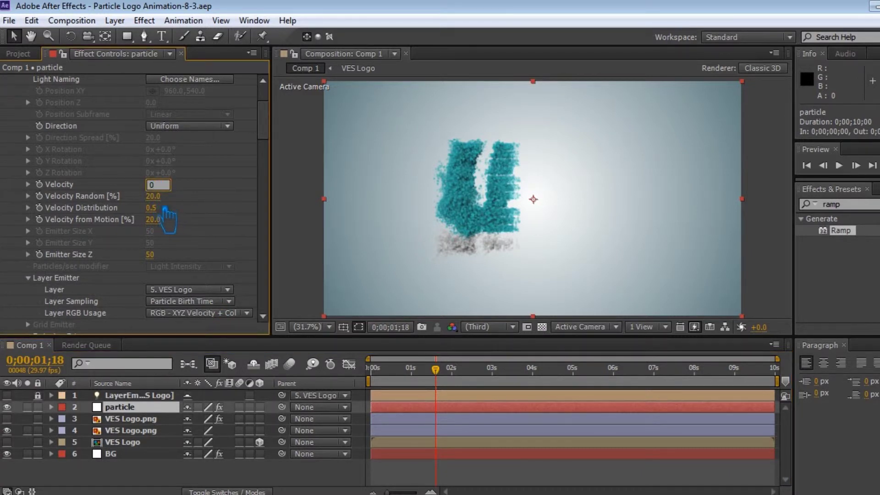
key(Tab)
text(0)
key(Return)
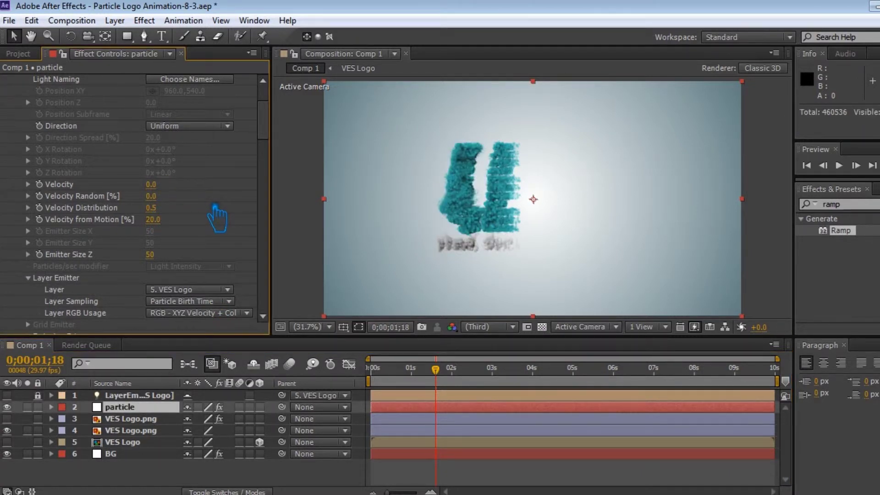
- Keep the particle colour mode at Set at Start
scroll(210, 220, down, 4)
scroll(211, 224, down, 4)
scroll(212, 230, down, 4)
scroll(213, 234, down, 2)
scroll(211, 219, down, 1)
click(211, 207)
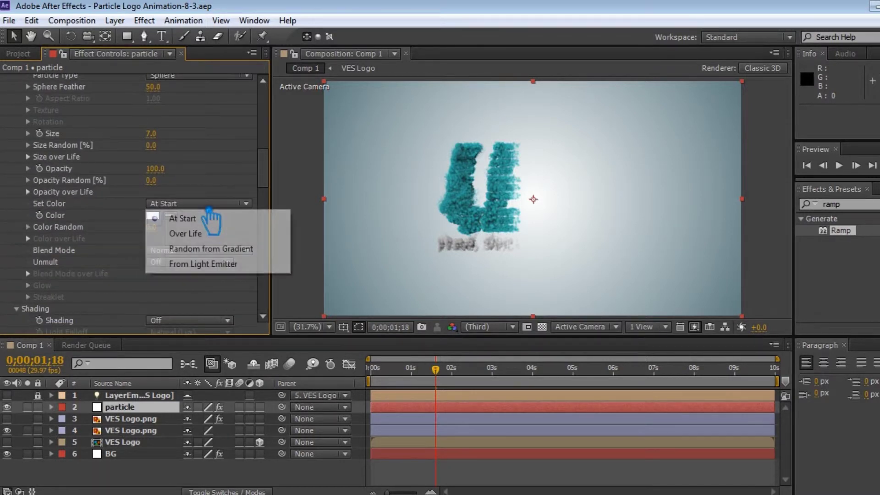
click(228, 183)
- Set Physics Gravity to -90 and save the project
scroll(211, 285, down, 5)
scroll(211, 296, down, 8)
scroll(208, 291, down, 1)
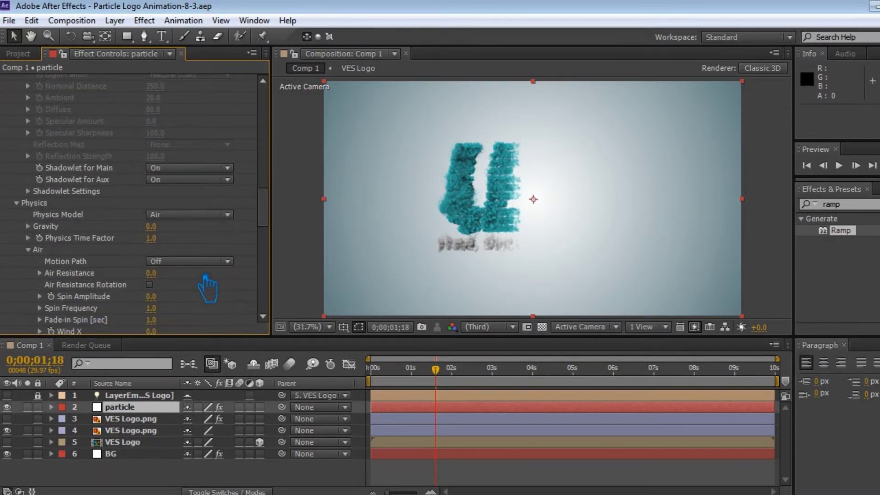
click(151, 227)
text(-90)
key(Return)
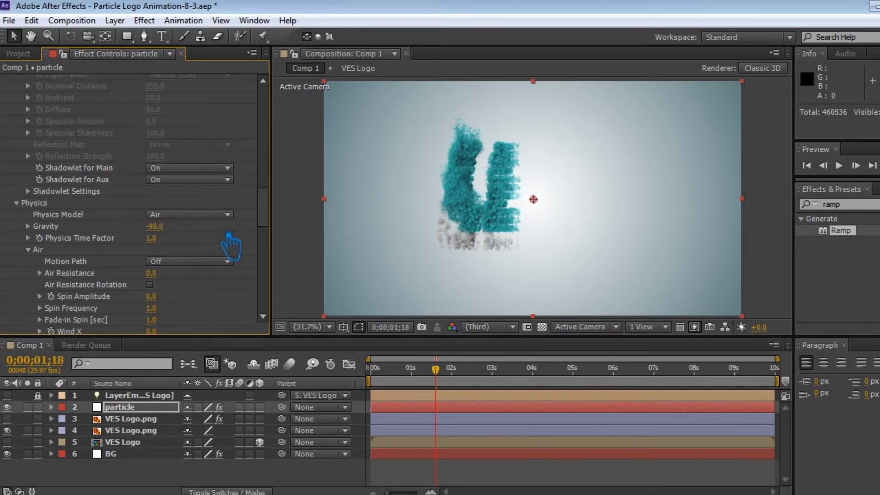
key(ctrl+s)
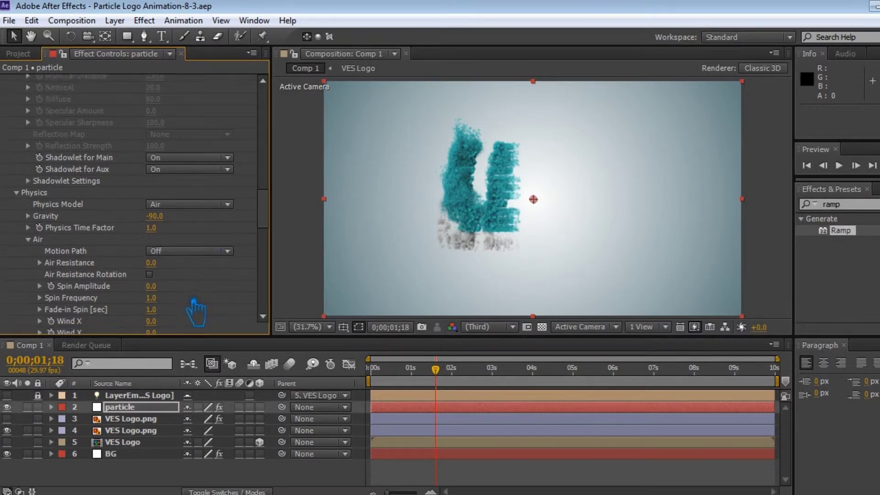
- Save a new incremented version, Particle Logo Animation-8-4
scroll(196, 307, down, 5)
scroll(196, 310, down, 2)
scroll(195, 309, down, 2)
scroll(196, 309, down, 5)
scroll(196, 311, down, 3)
scroll(196, 309, down, 1)
scroll(197, 310, down, 1)
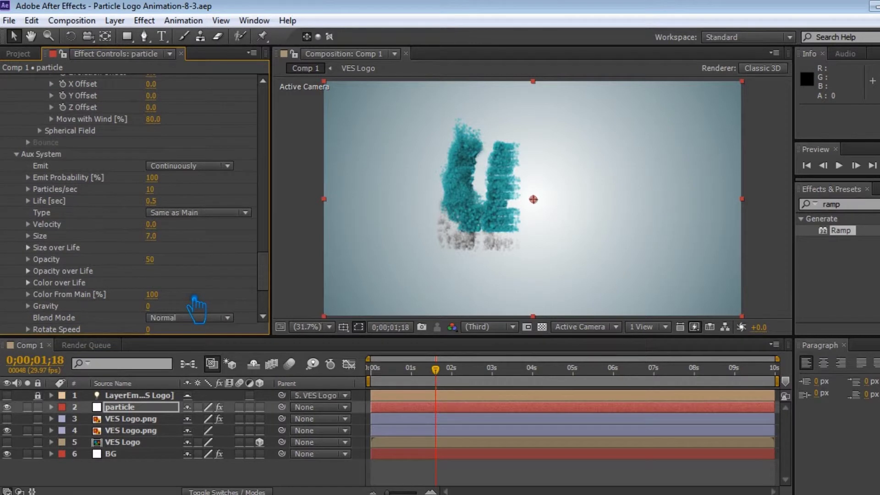
key(ctrl+alt+shift+s)
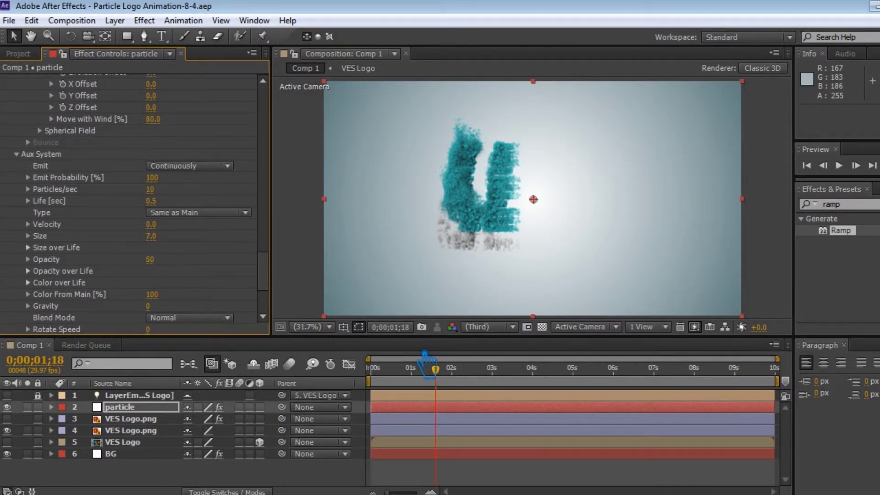
- Try the aux Blend Mode as Add, then Screen, then back to Add
scroll(197, 281, down, 2)
scroll(197, 282, down, 3)
click(194, 215)
click(196, 242)
click(194, 215)
click(182, 259)
click(192, 214)
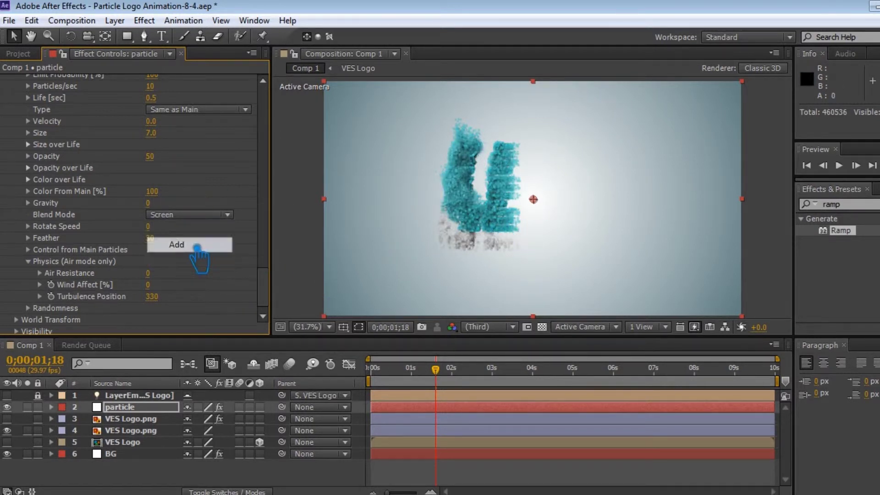
click(198, 247)
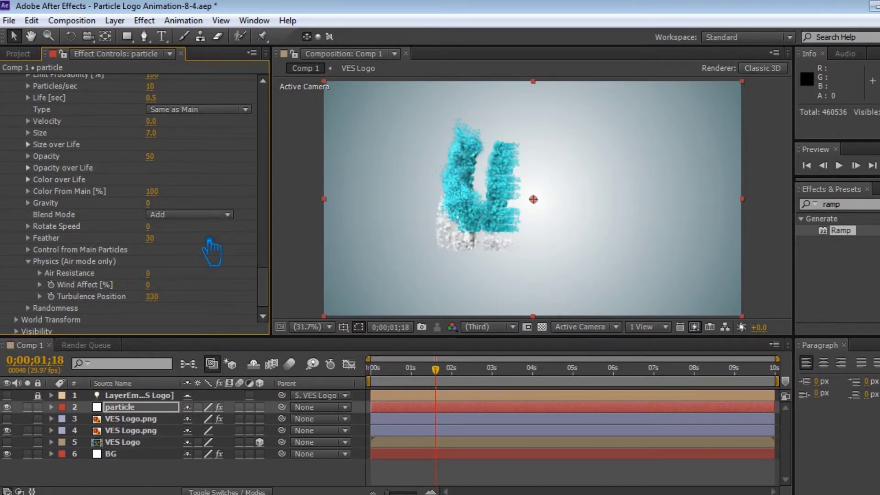
- At 0;00;02;05, switch the aux Blend Mode to Normal
mouse_move(437, 385)
mouse_down()
mouse_move(617, 401)
mouse_move(468, 388)
mouse_up()
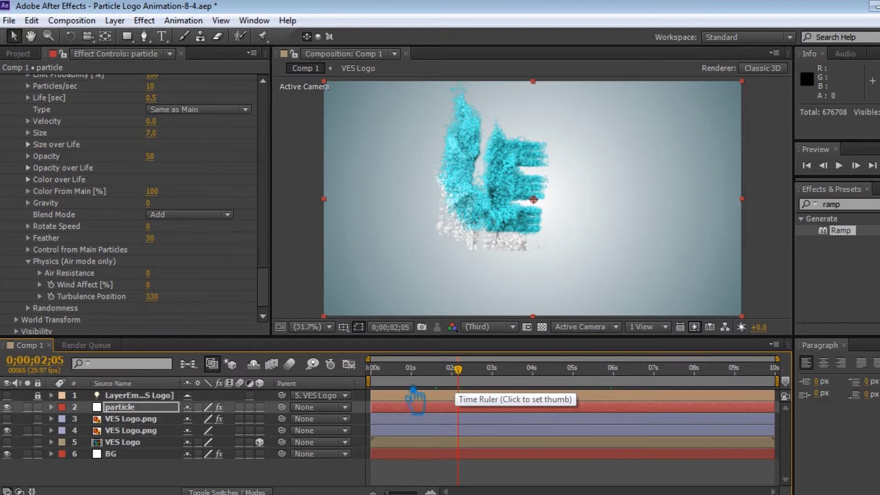
click(188, 215)
click(183, 223)
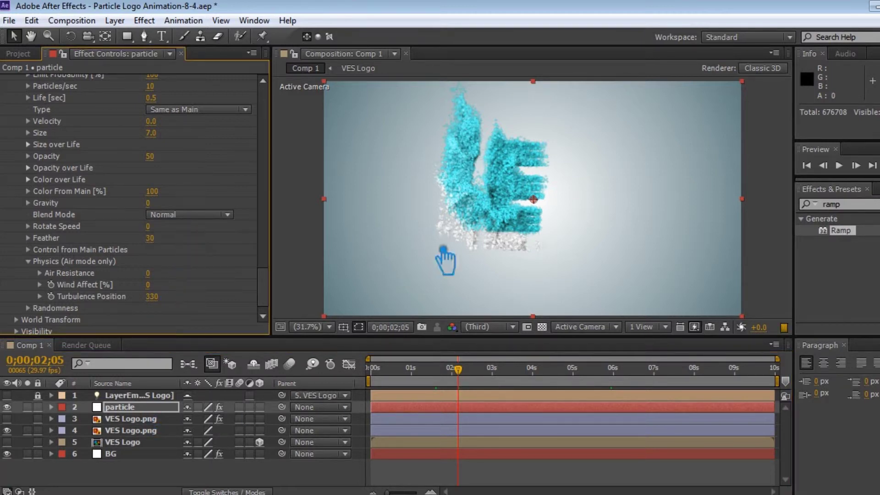
scroll(225, 275, up, 4)
- Test Color over Life, revert to Set Color at Start, set Blend Mode to Add, and save
scroll(198, 186, up, 5)
scroll(200, 191, up, 4)
scroll(197, 188, up, 3)
scroll(197, 189, up, 5)
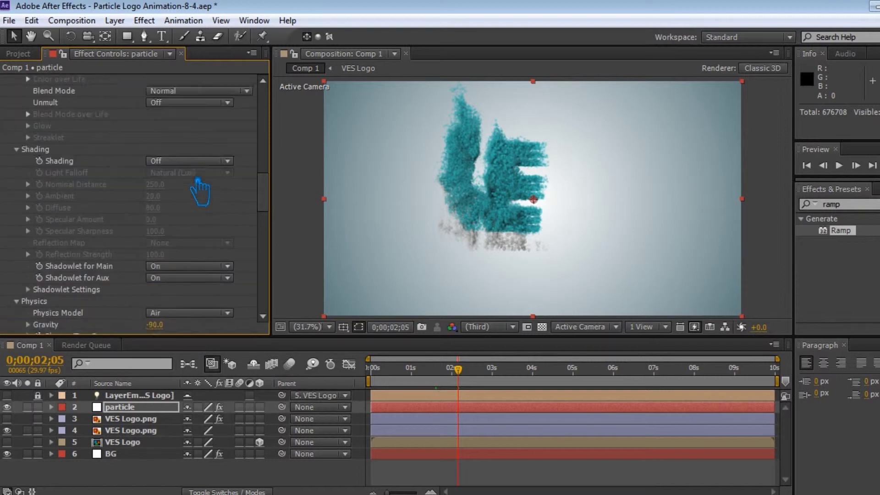
scroll(198, 188, up, 5)
click(204, 138)
click(198, 167)
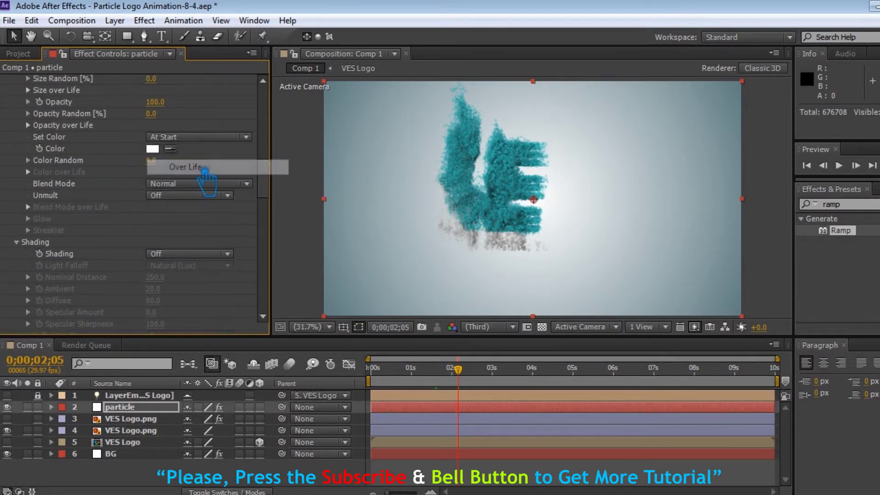
click(194, 136)
click(184, 149)
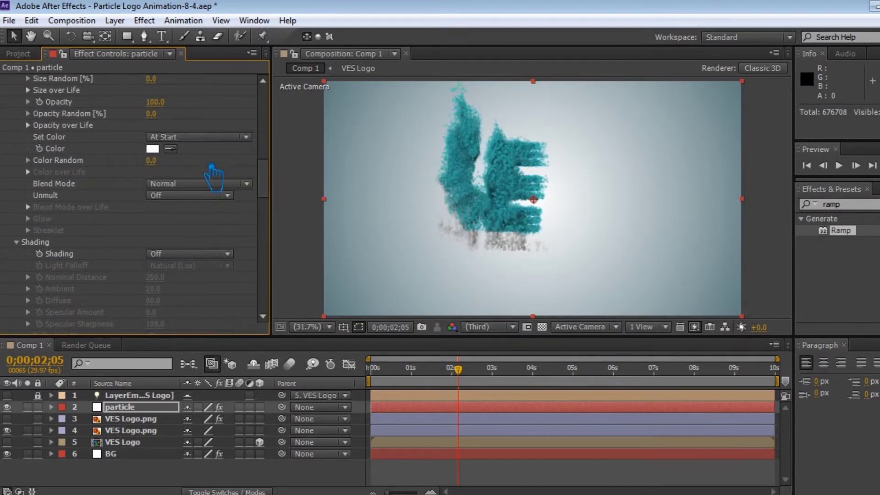
click(202, 185)
click(202, 213)
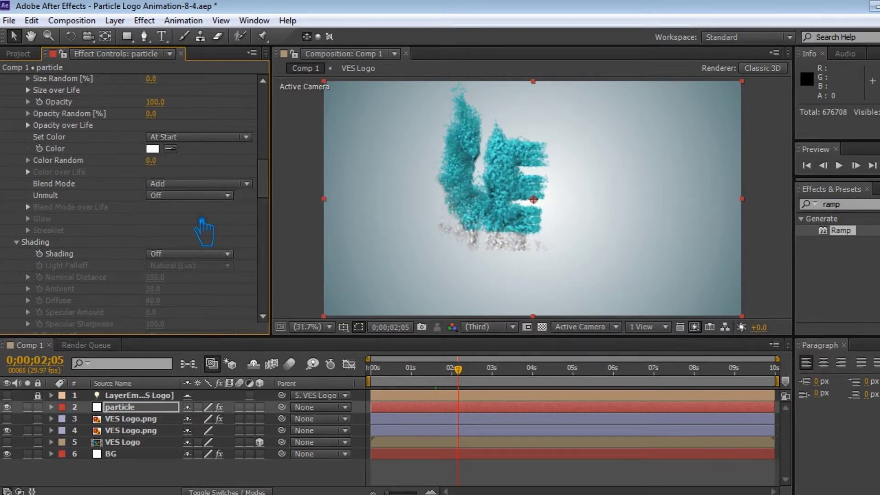
key(ctrl+s)
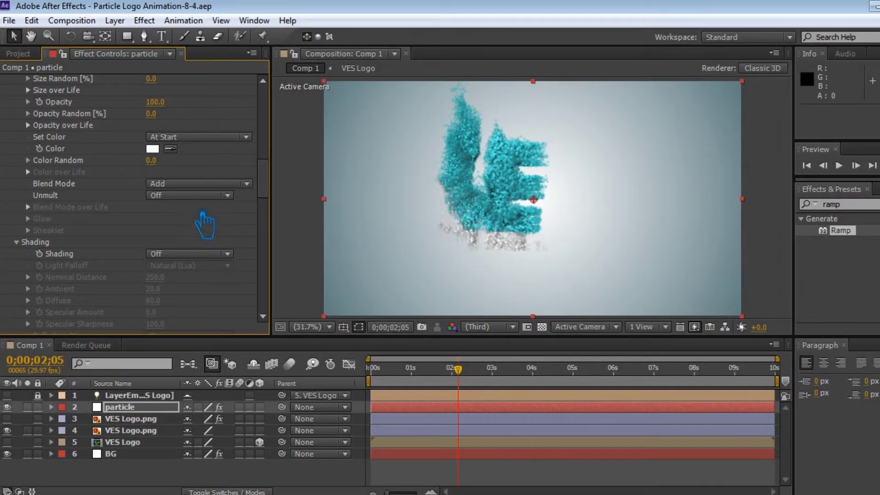
- Try Glow Sphere (No DOF), Square and Sprite as the main Particle Type
scroll(203, 224, up, 2)
scroll(205, 225, up, 2)
scroll(203, 220, up, 1)
click(201, 121)
click(204, 152)
click(202, 122)
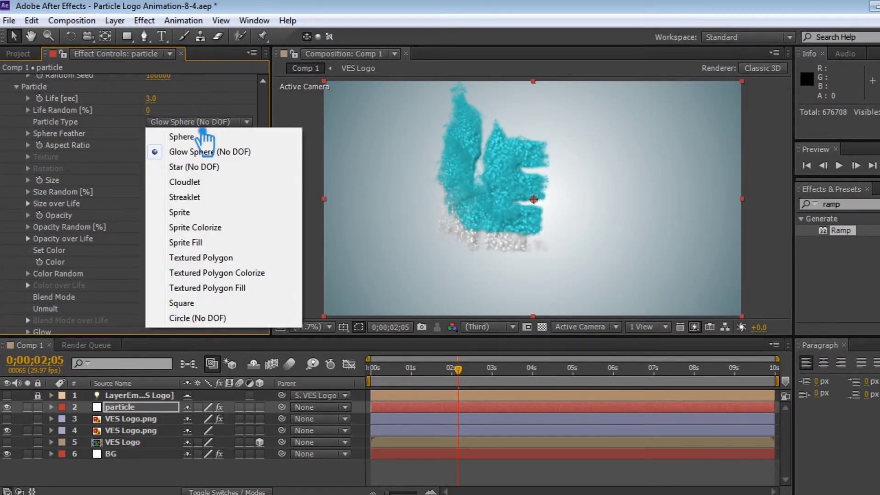
click(197, 305)
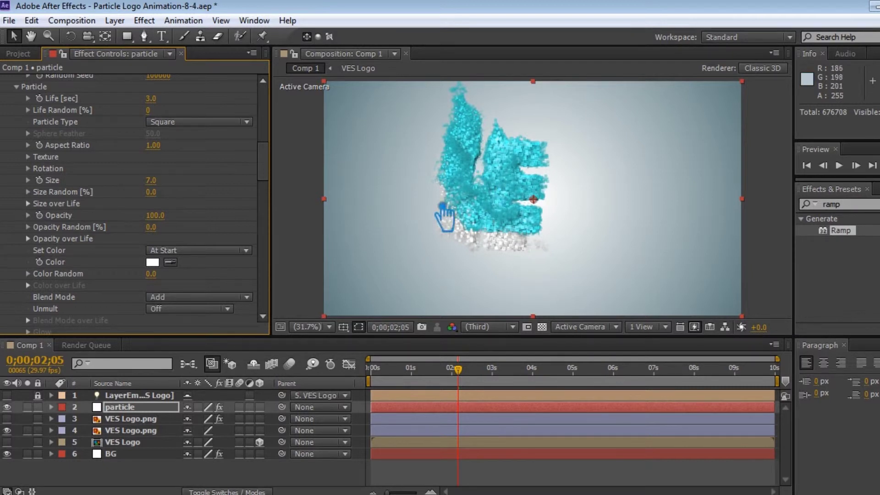
click(197, 121)
click(179, 212)
- Settle on Circle (No DOF) after trying Sprite Fill, save, and make layer 3 visible
click(197, 122)
click(202, 243)
click(197, 122)
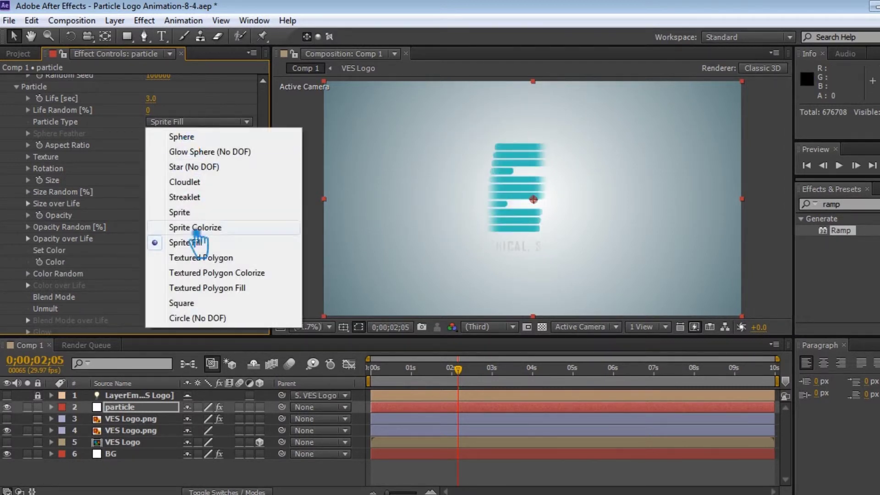
click(235, 315)
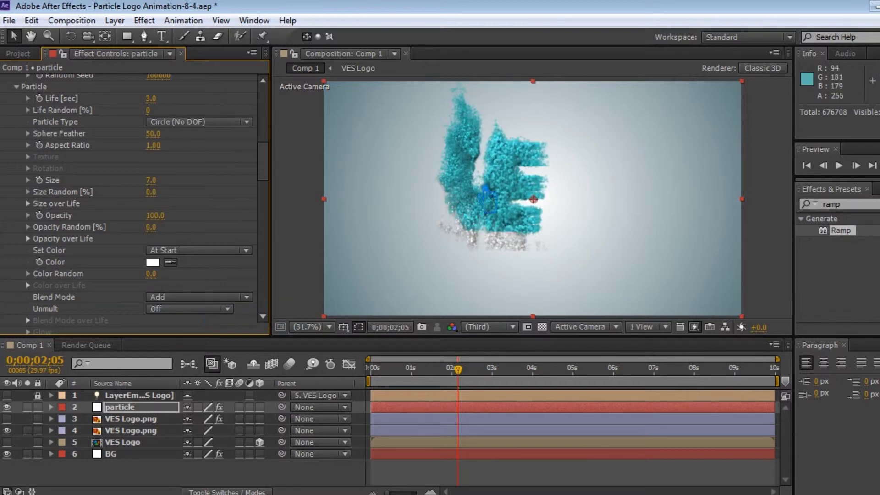
key(ctrl+s)
click(7, 418)
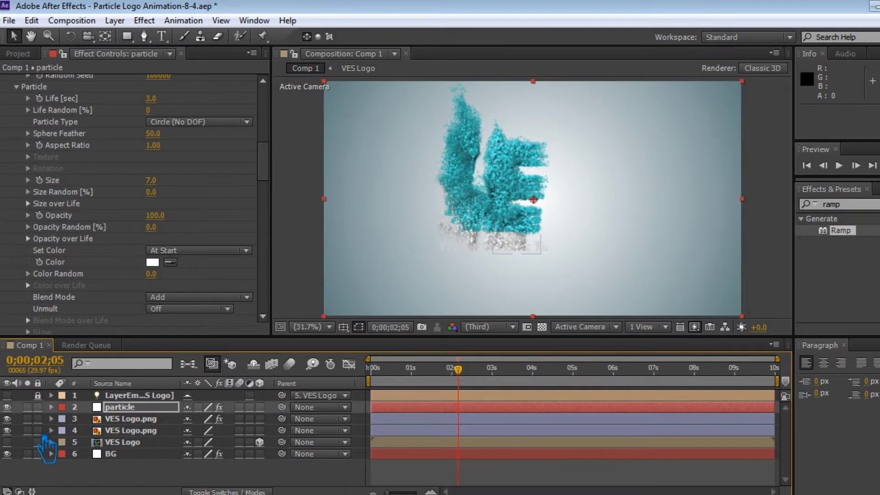
- Set the BG layer's Ramp Start Color to tan and save
click(138, 454)
click(152, 103)
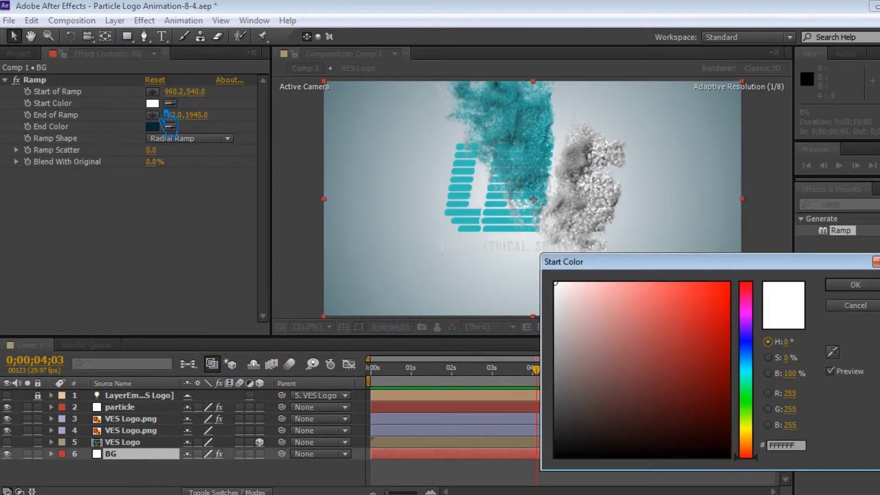
click(600, 398)
drag(600, 397, 585, 308)
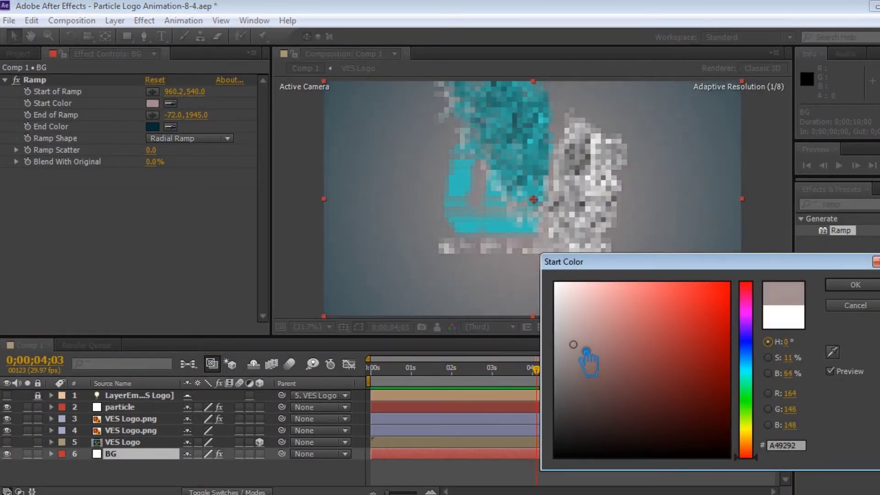
click(757, 399)
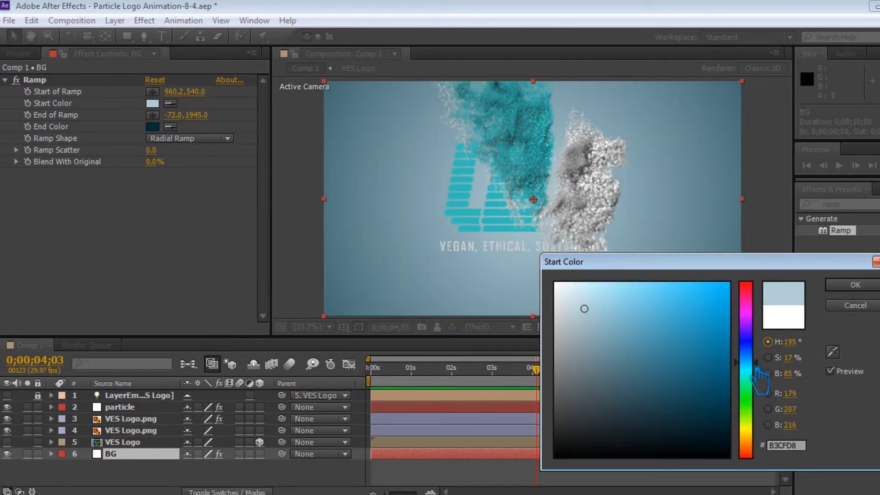
mouse_move(598, 303)
mouse_down()
mouse_move(600, 330)
mouse_move(600, 298)
mouse_up()
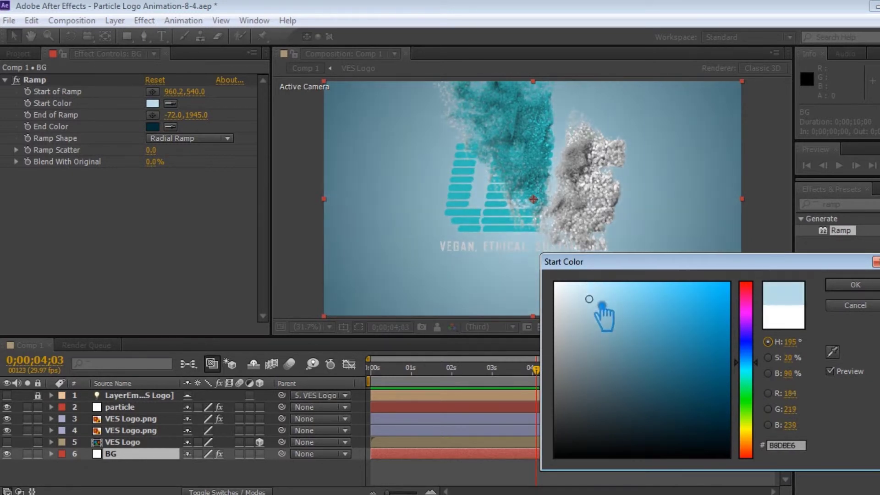
drag(754, 399, 760, 447)
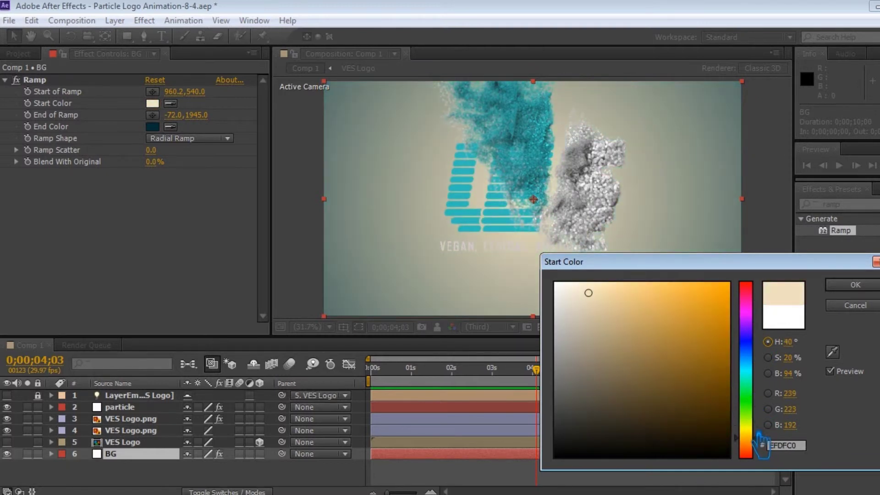
mouse_move(665, 343)
mouse_down()
mouse_move(667, 389)
mouse_move(638, 319)
mouse_up()
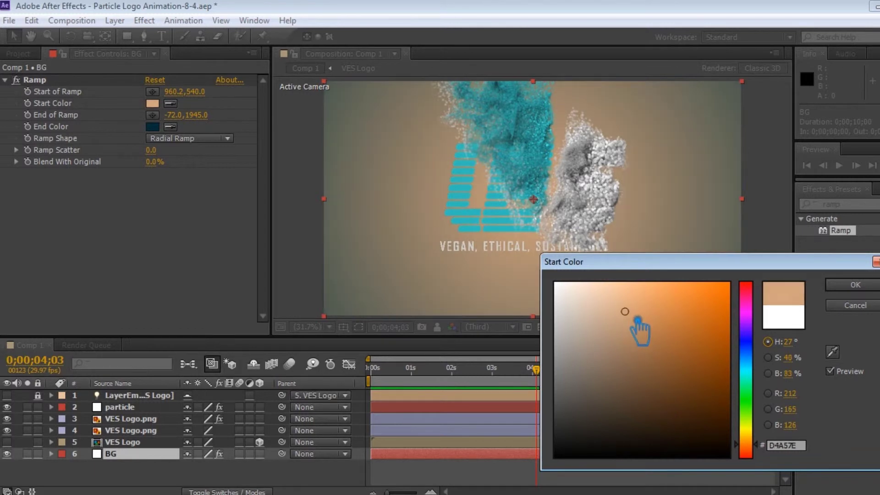
key(Return)
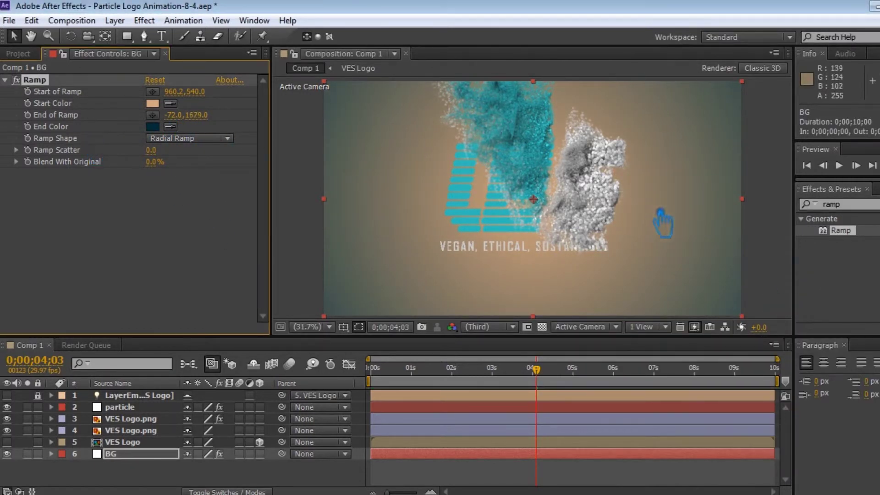
key(ctrl+s)
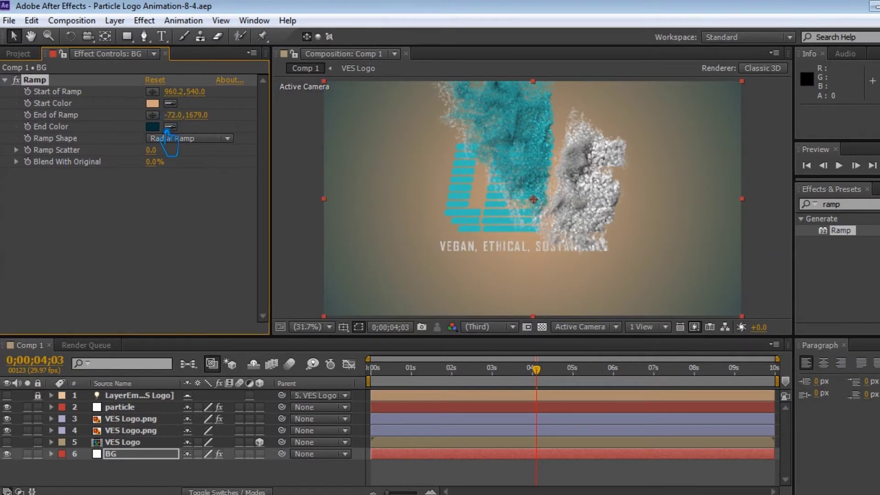
- Make the Ramp End Color near-black red, move End of Ramp to -72,1190, and save
click(166, 130)
click(719, 410)
drag(761, 421, 763, 472)
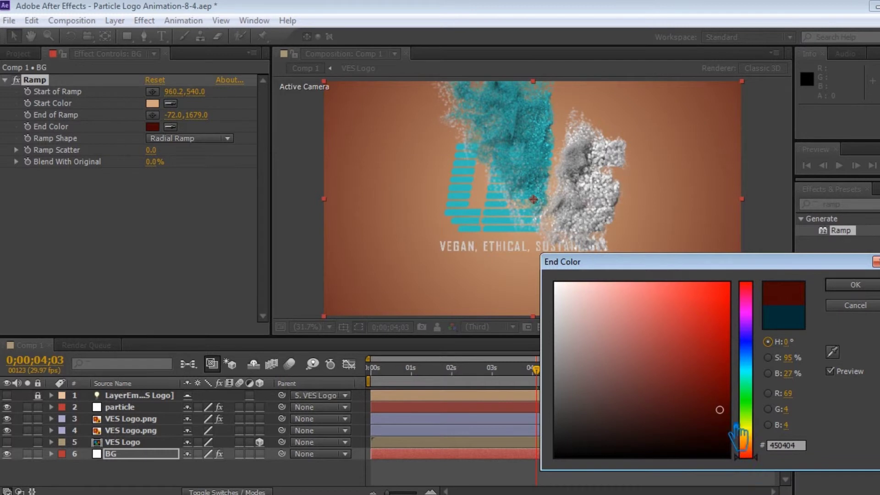
click(729, 443)
click(861, 285)
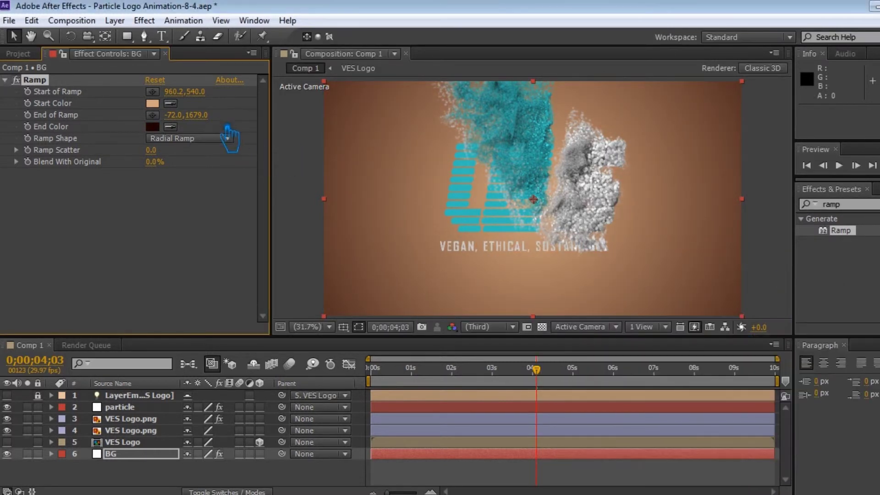
drag(134, 131, 102, 149)
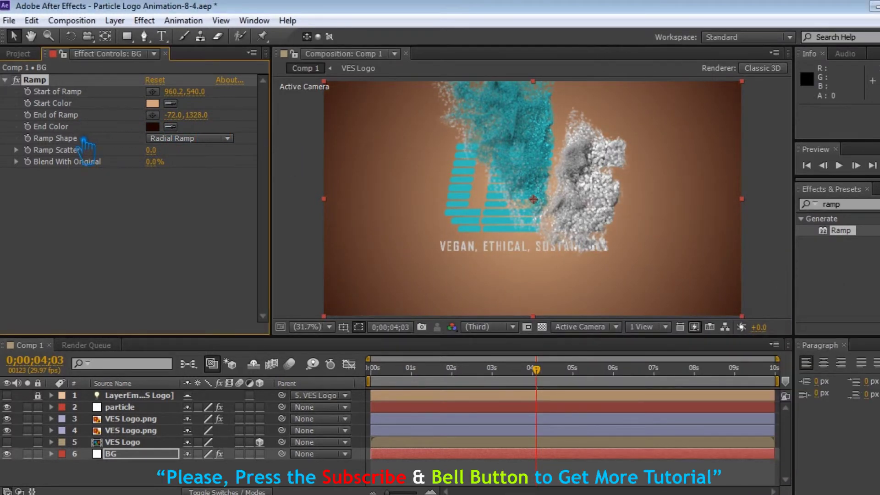
key(ctrl+s)
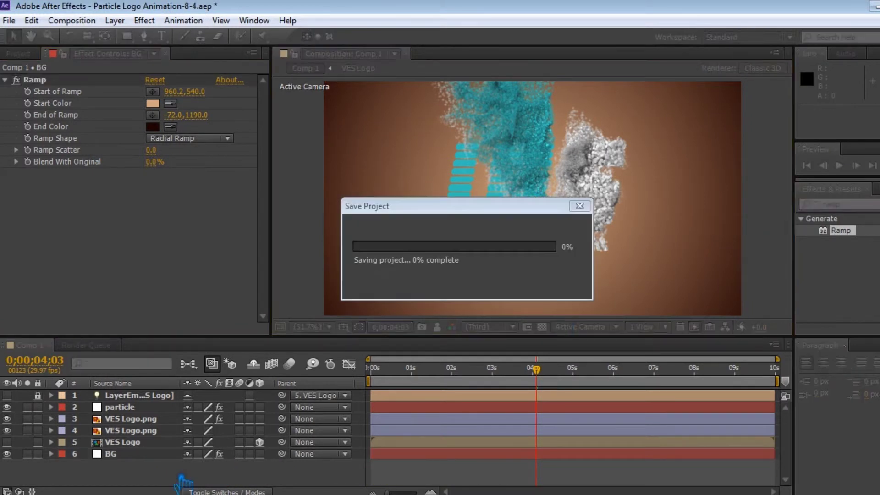
- Test Particular's Color Random at 100, then reset it to 0
click(135, 407)
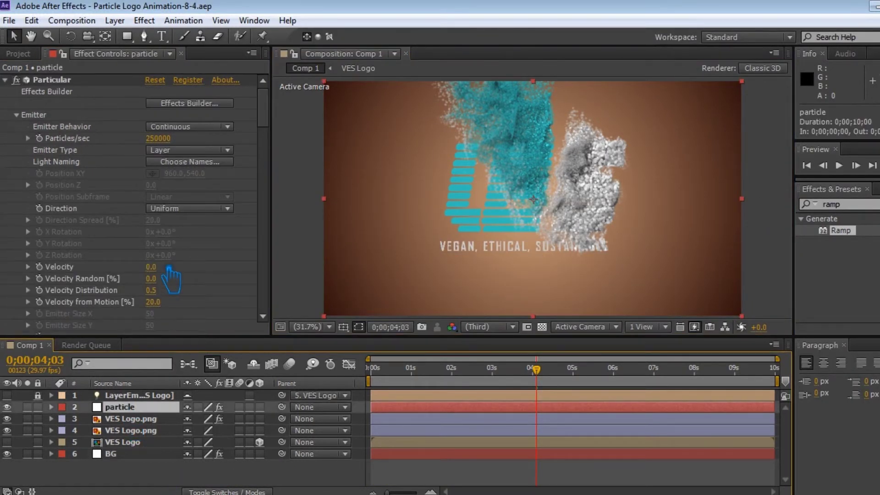
scroll(218, 289, down, 3)
scroll(218, 292, down, 2)
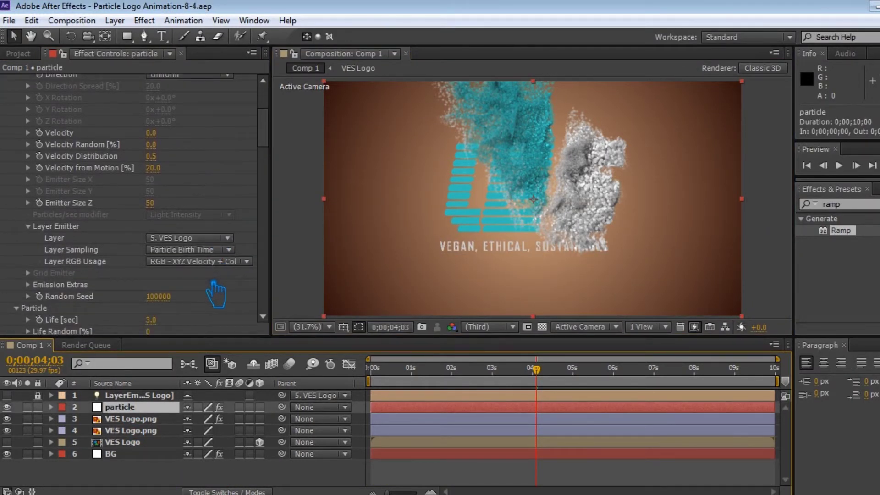
scroll(216, 293, down, 2)
scroll(211, 294, down, 1)
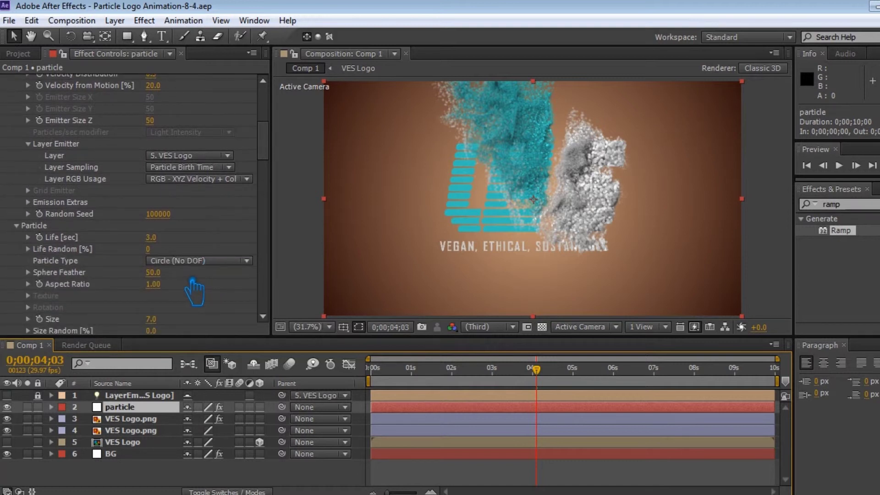
scroll(178, 307, down, 3)
scroll(180, 316, down, 2)
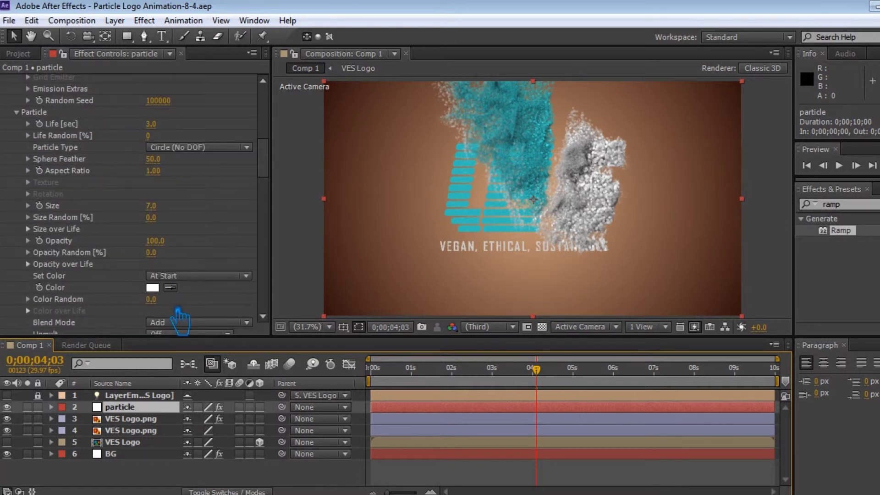
drag(248, 312, 695, 326)
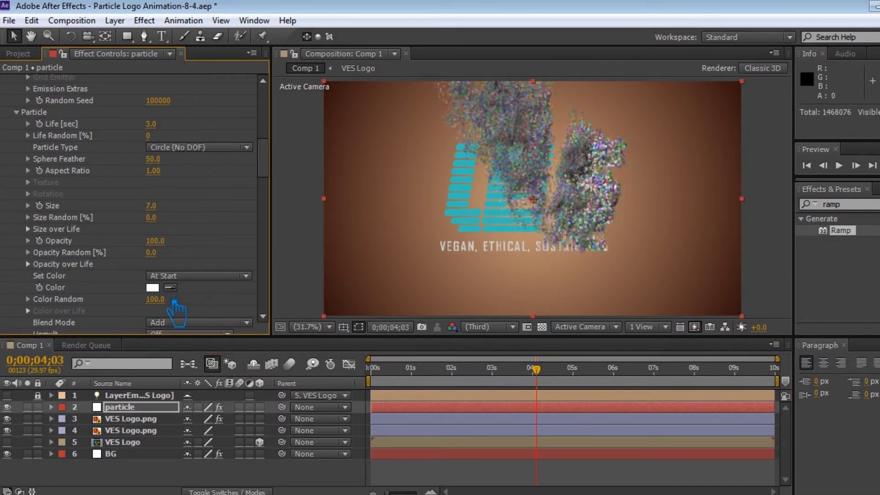
key(Return)
- Save the project and run a RAM preview of the logo animation, then stop it
key(ctrl+s)
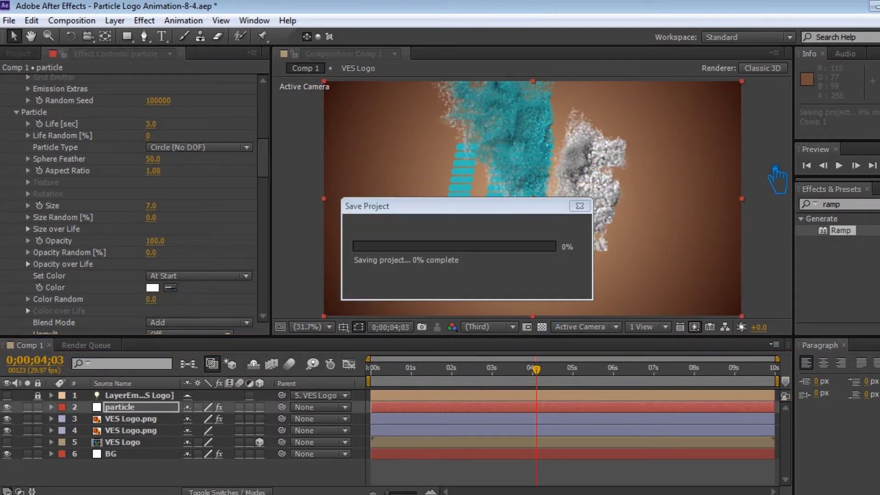
key(KP_0)
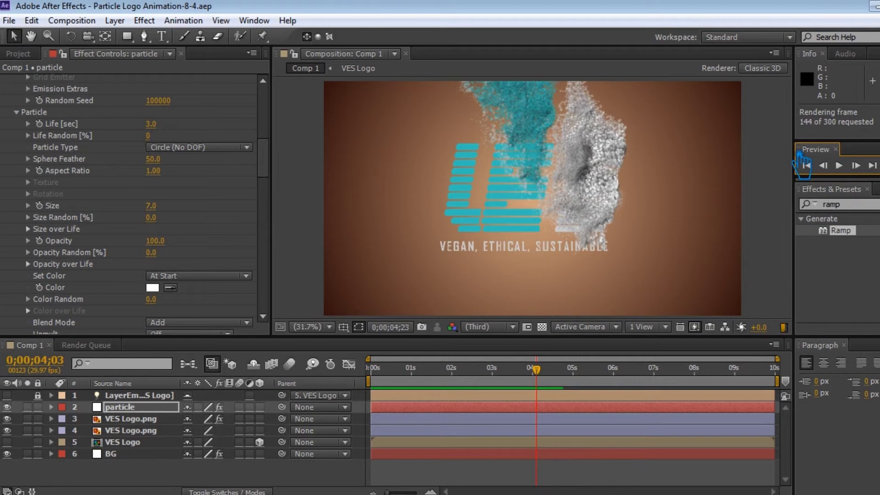
click(380, 370)
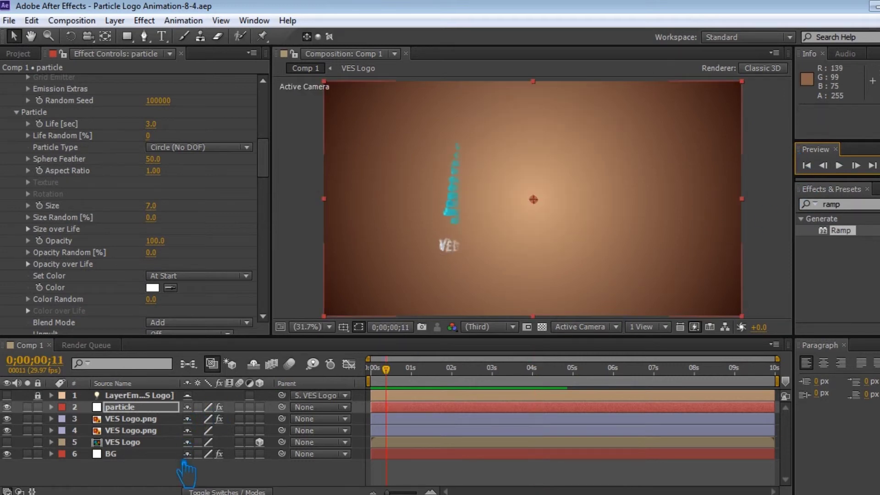
- At 0;00;04;14, set the BG Ramp Start Color to coral (EA6060)
drag(394, 370, 552, 370)
click(114, 453)
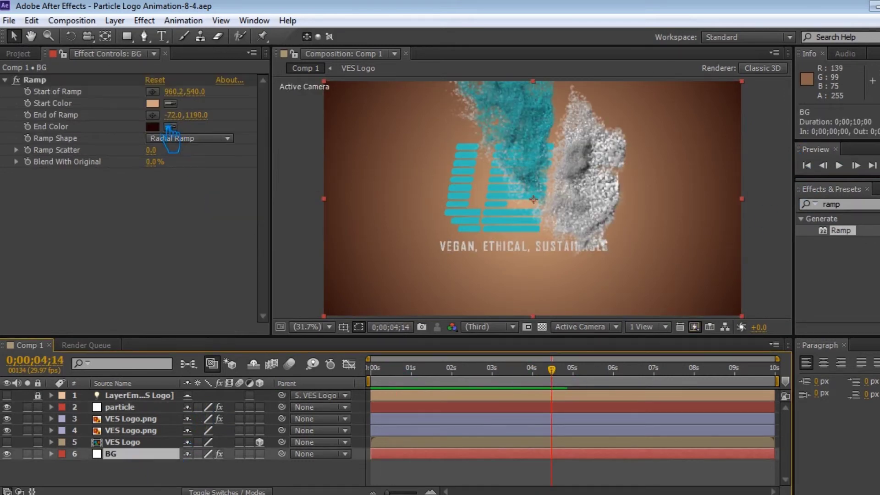
click(153, 103)
drag(746, 437, 746, 456)
mouse_move(658, 360)
mouse_down()
mouse_move(711, 390)
mouse_move(664, 288)
mouse_up()
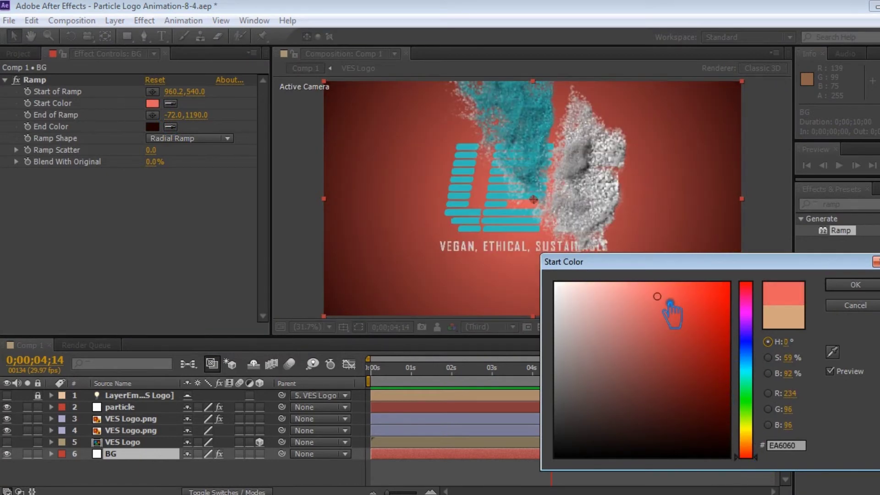
click(865, 288)
- Set the BG Ramp End Color to dark red
click(153, 126)
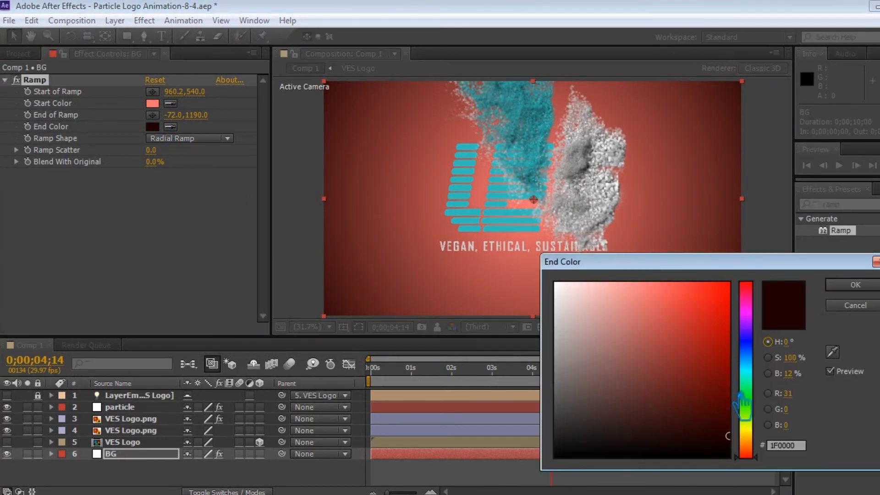
drag(707, 418, 743, 443)
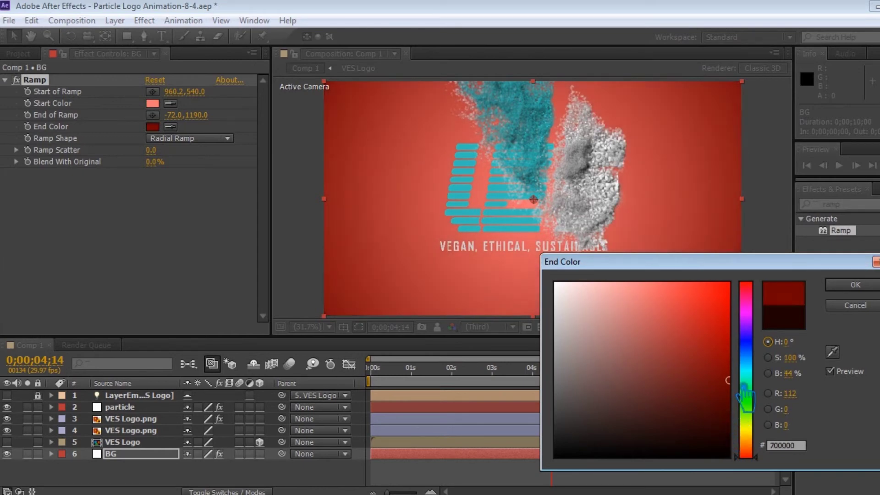
key(Return)
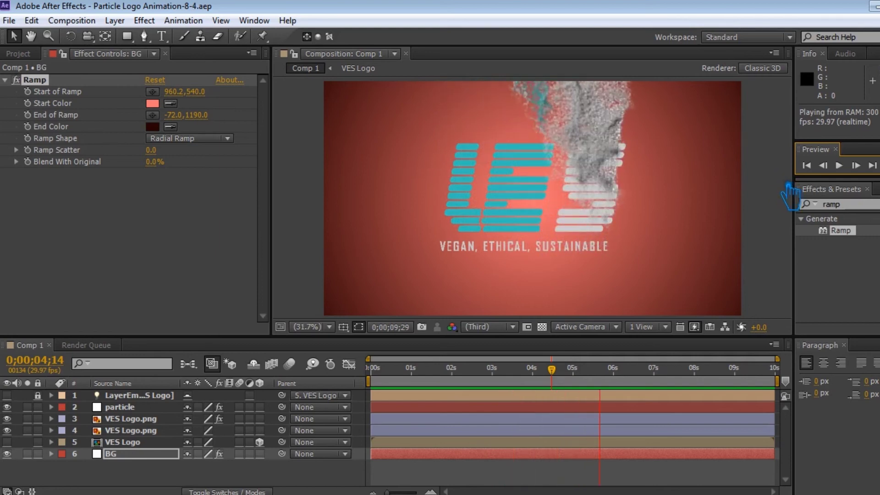
- Stop the RAM preview at 0;00;06;26 with the VES logo and tagline formed
key(space)
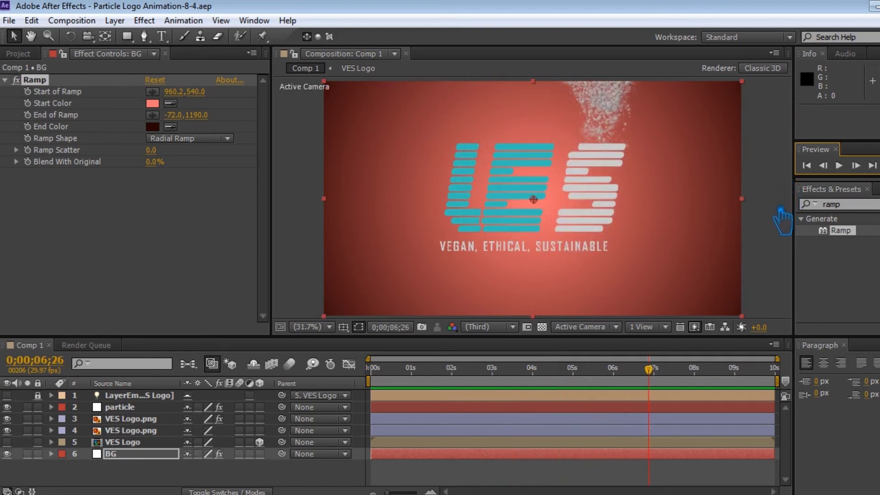